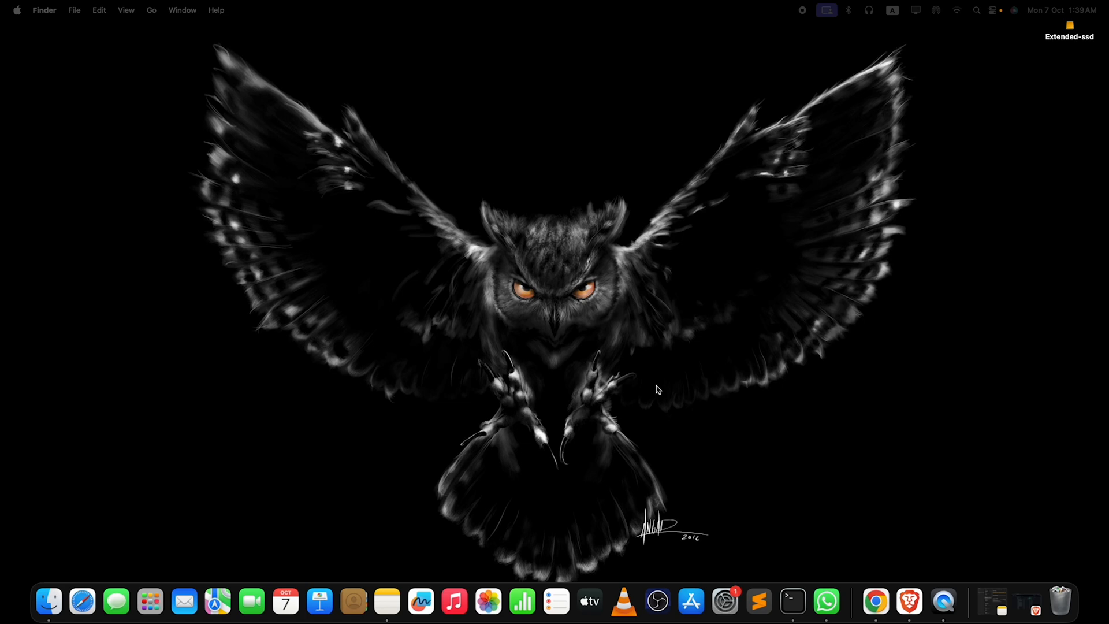
Bring up the Brave window holding the saved GitHub tabs with the img-payloads repository
click(910, 600)
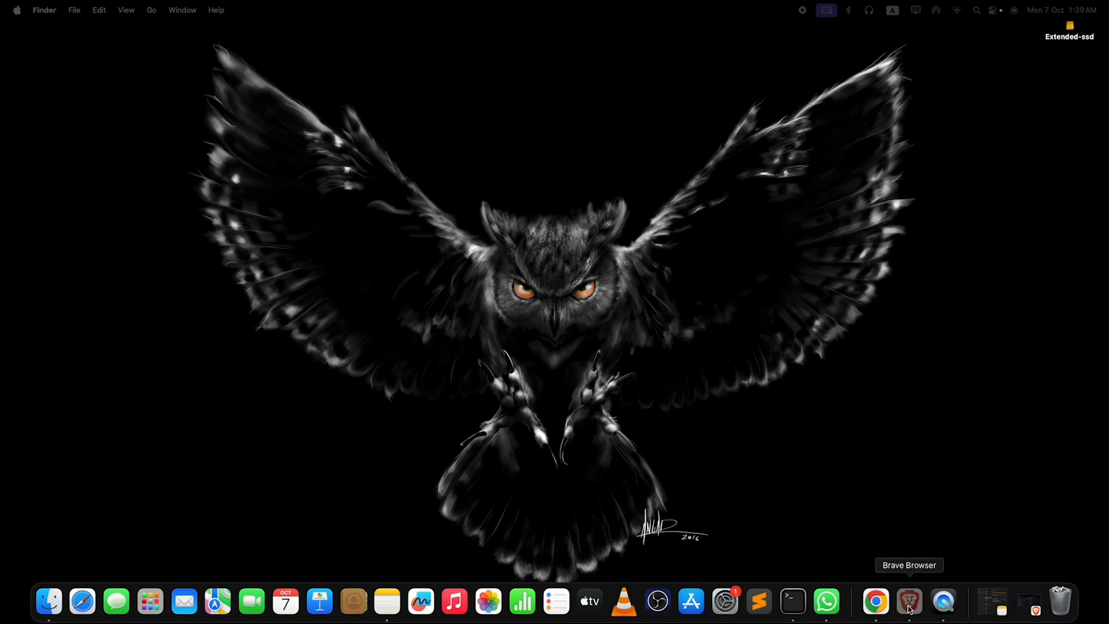
right_click(909, 604)
click(970, 461)
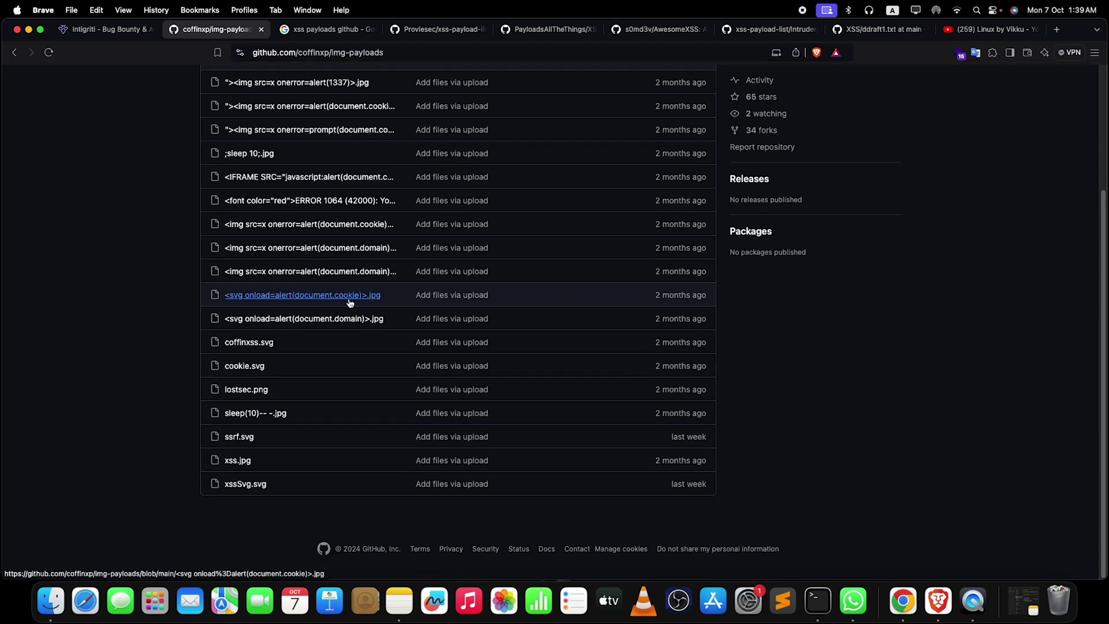
scroll(337, 290, up, 5)
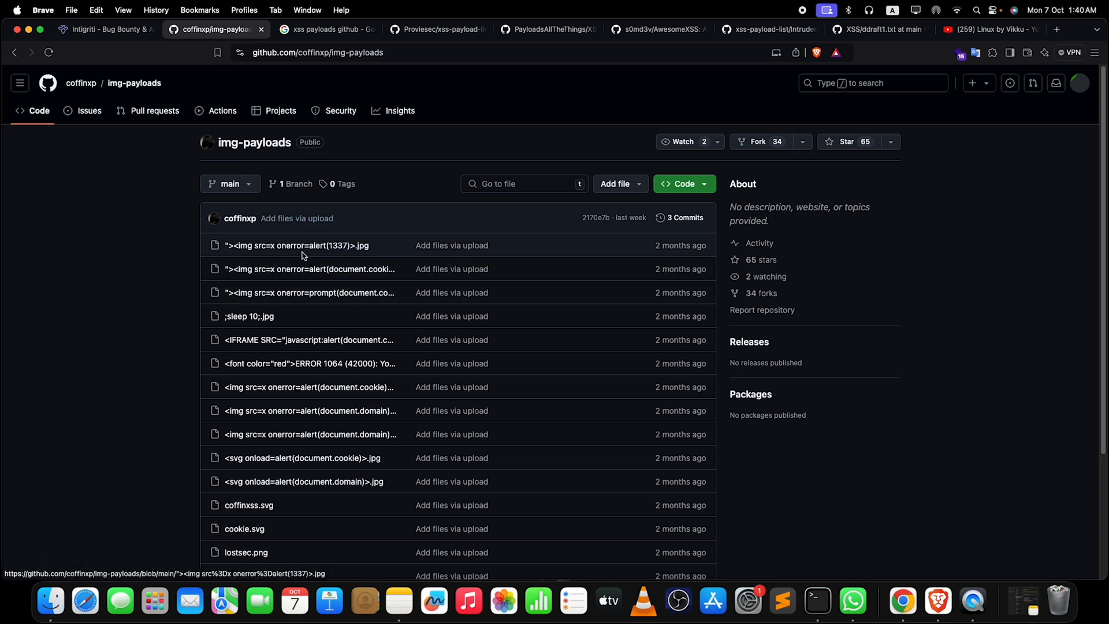
scroll(301, 254, down, 2)
scroll(266, 269, down, 4)
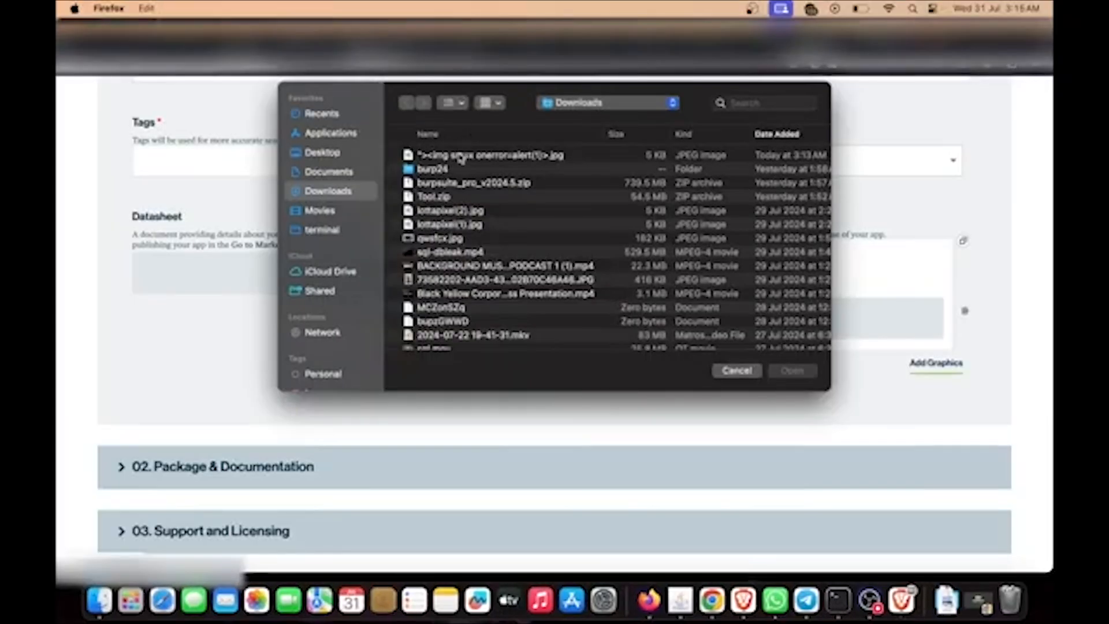
Upload the payload-named JPEG from Downloads to the form and dismiss the alert it fires
click(463, 156)
double_click(464, 157)
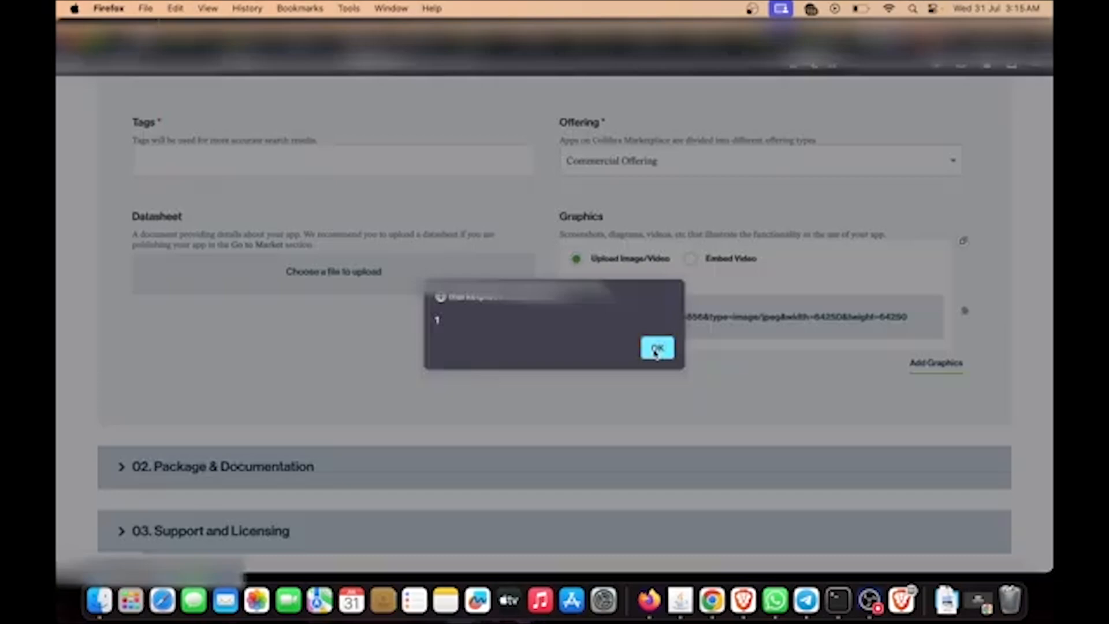
click(660, 351)
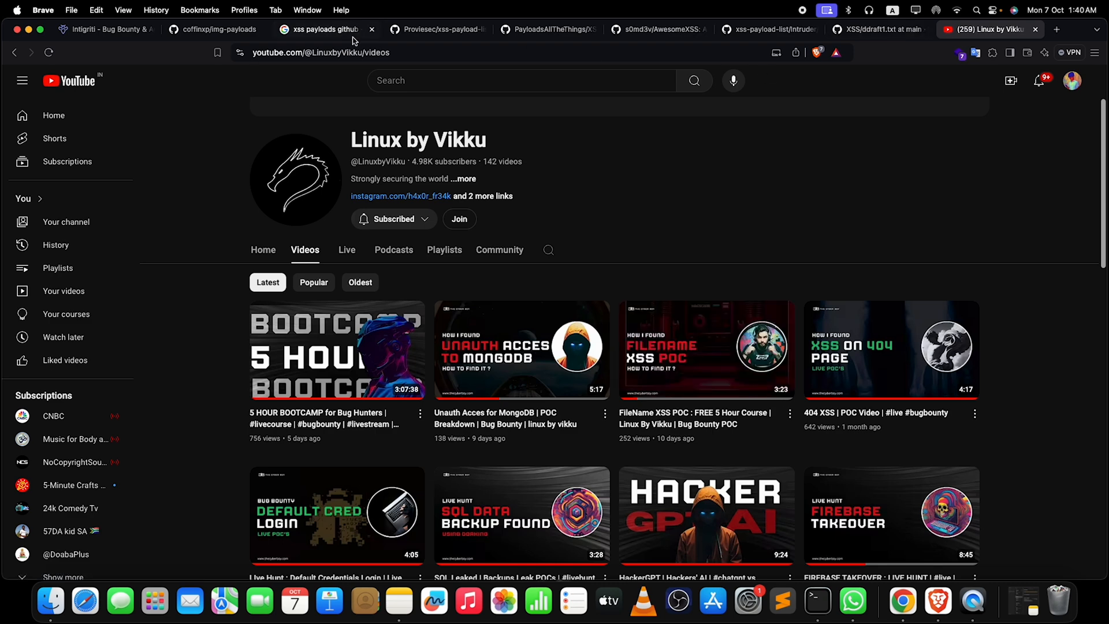
Flip through the xss-payload-list, search results and img-payloads tabs
click(325, 28)
click(424, 29)
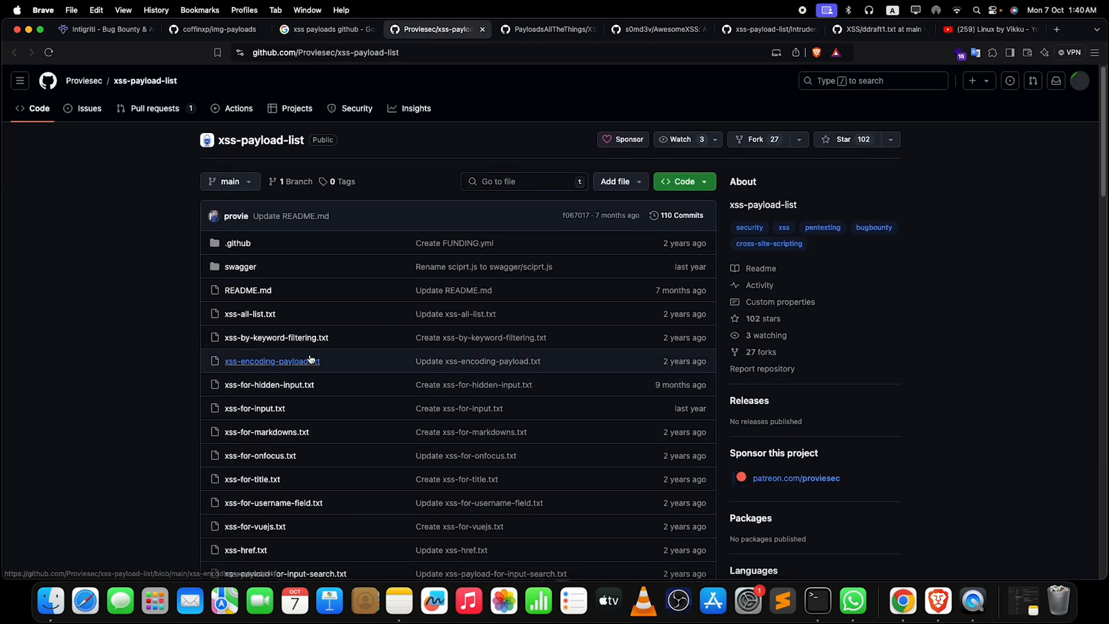
click(325, 28)
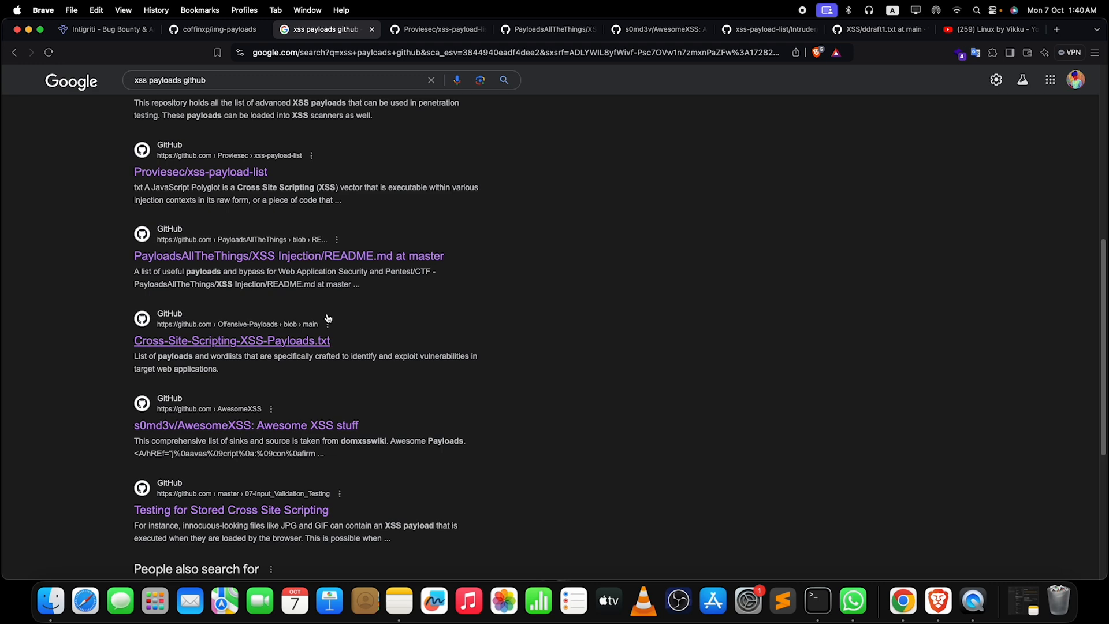
click(215, 29)
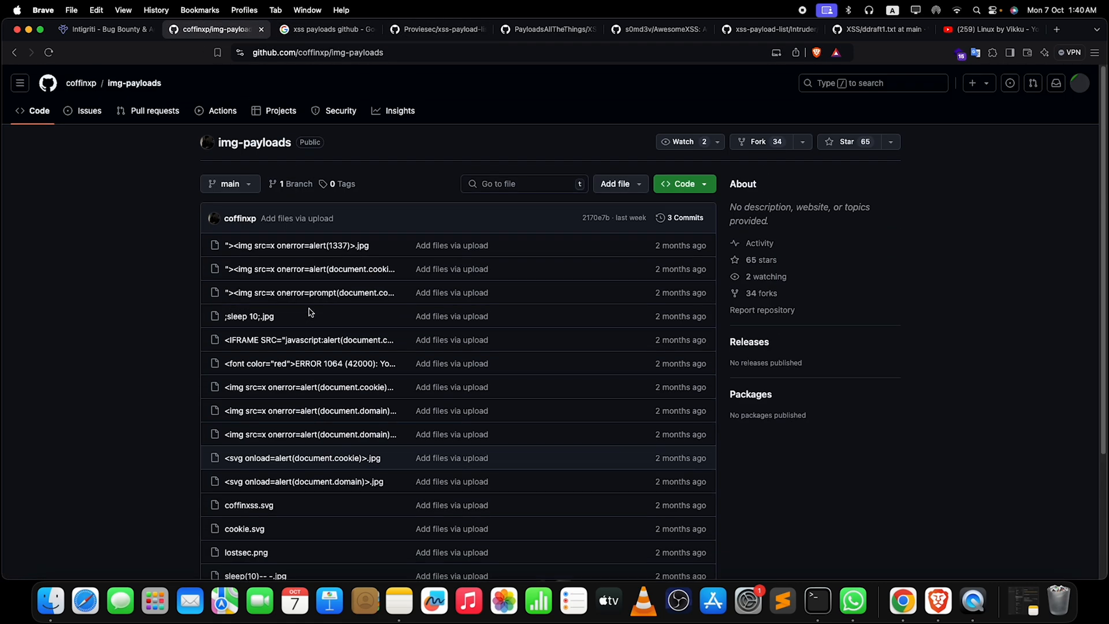
View coffinxp's owner profile and repositories list, then return to the xss-payload-list repository
click(81, 82)
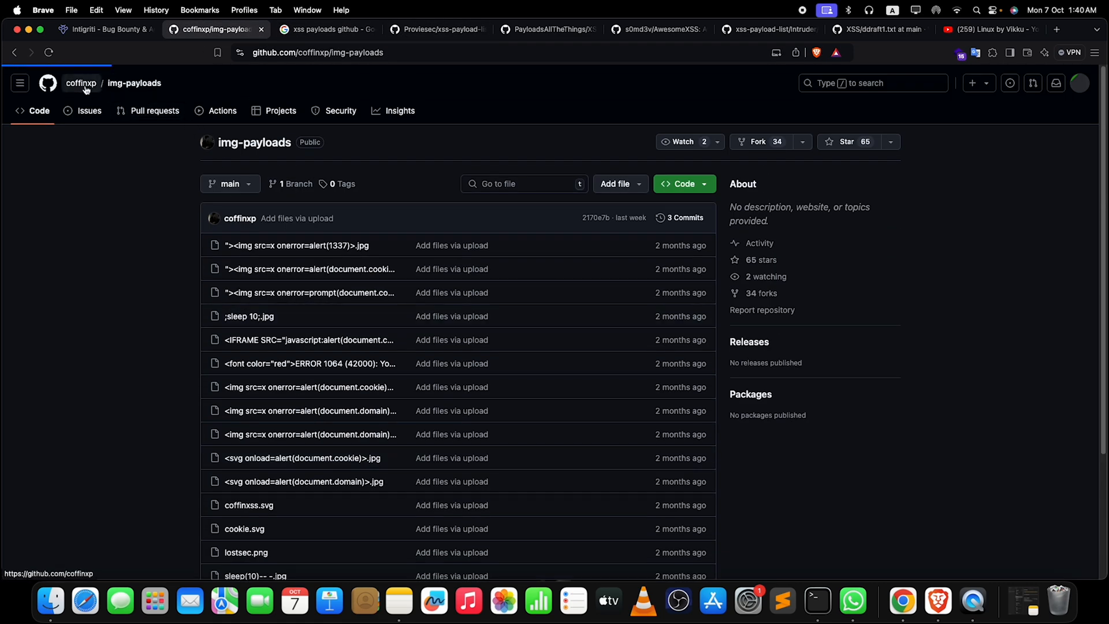
scroll(434, 214, down, 5)
scroll(433, 214, up, 5)
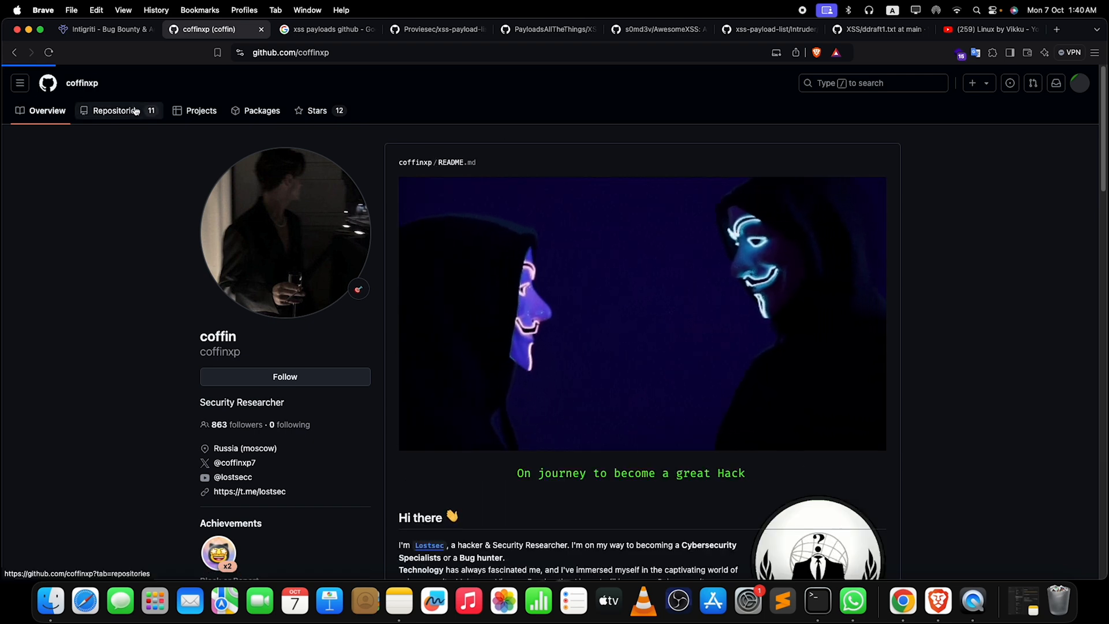
click(115, 111)
scroll(426, 278, down, 3)
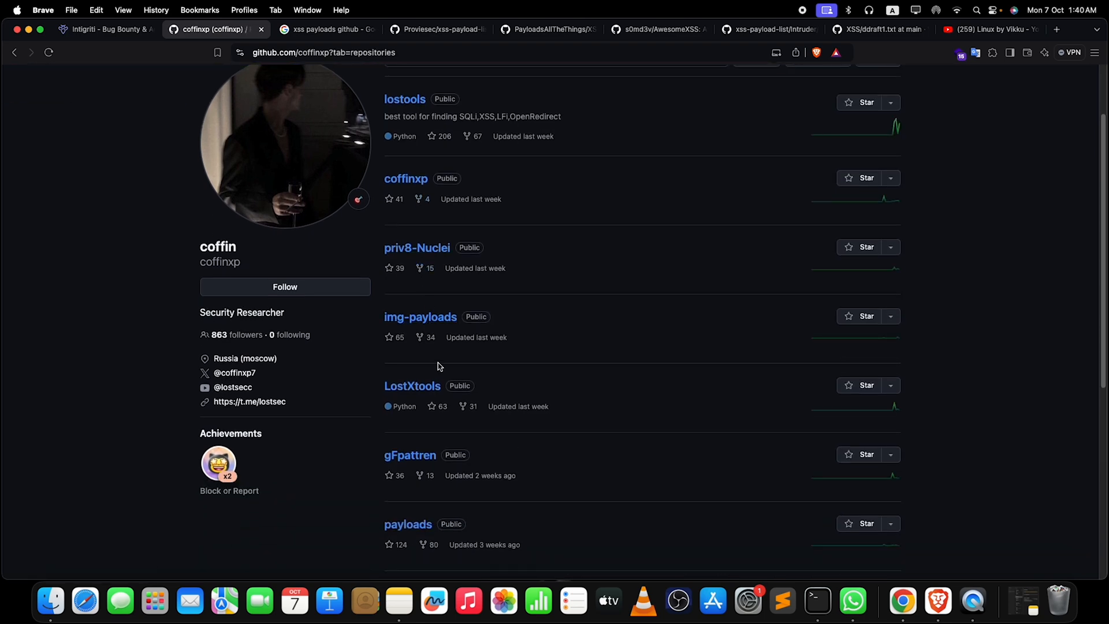
scroll(369, 455, down, 4)
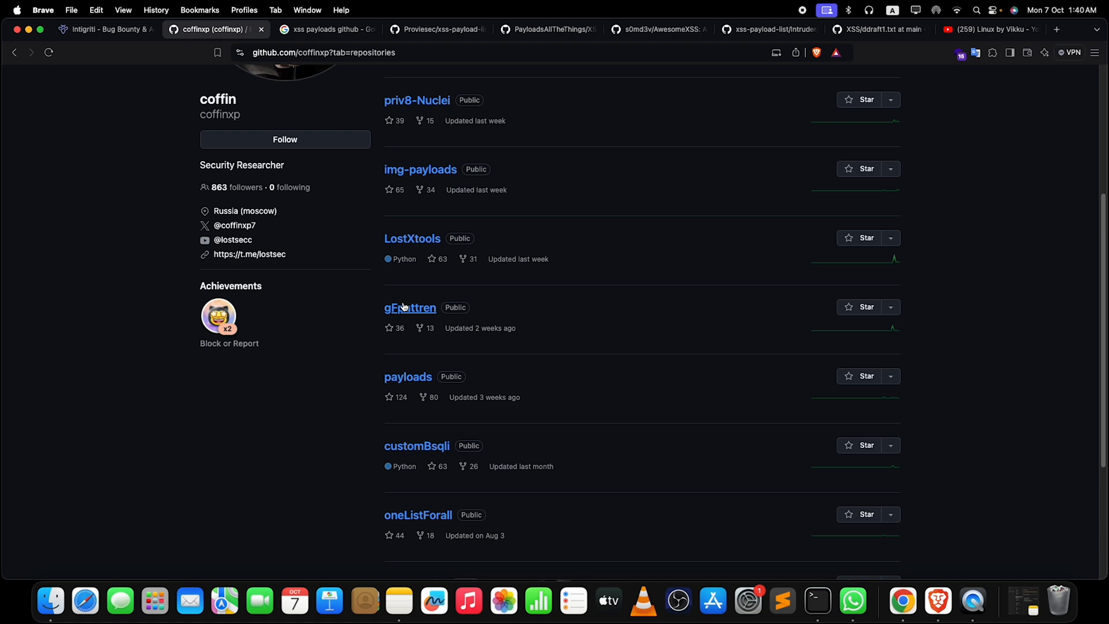
scroll(403, 308, up, 5)
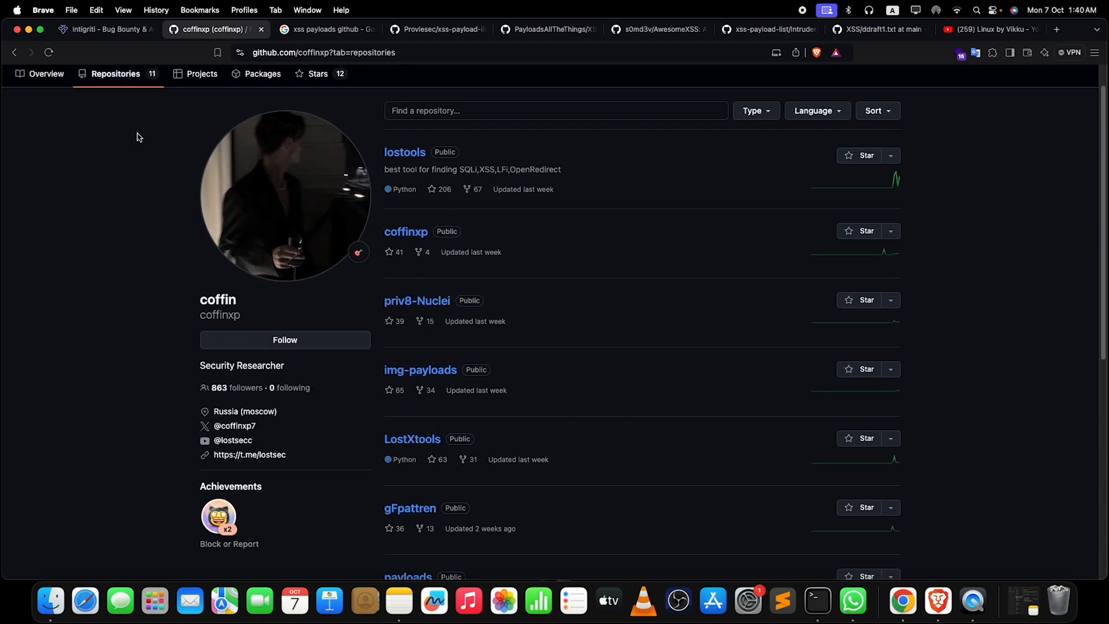
click(325, 29)
click(434, 29)
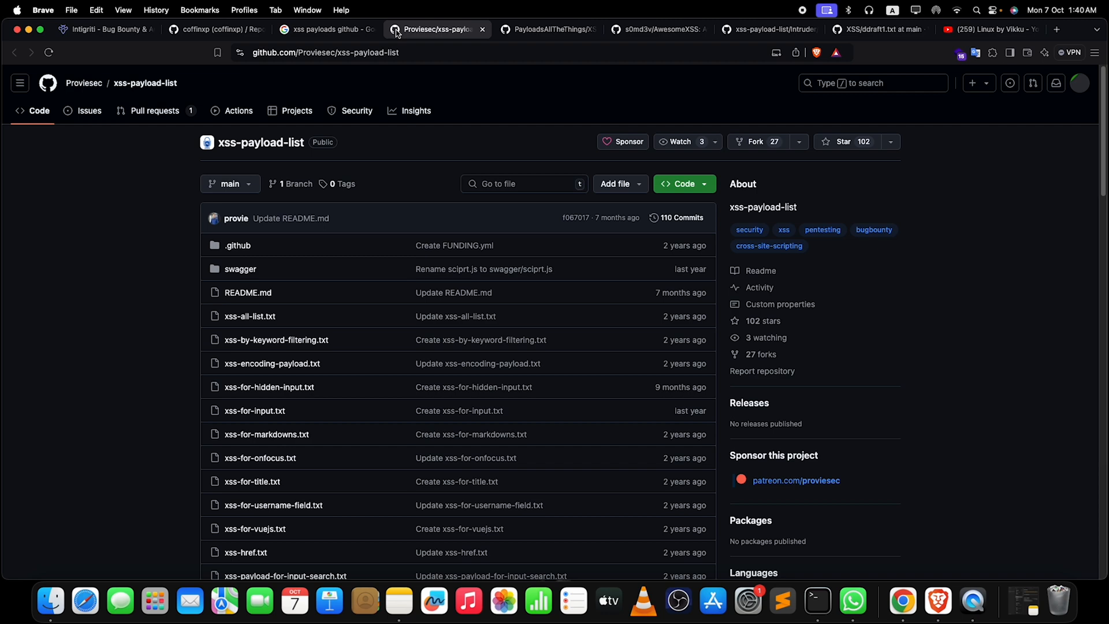
Read the PayloadsAllTheThings XSS Injection README's bypass list and examples, returning to its table of contents
click(546, 29)
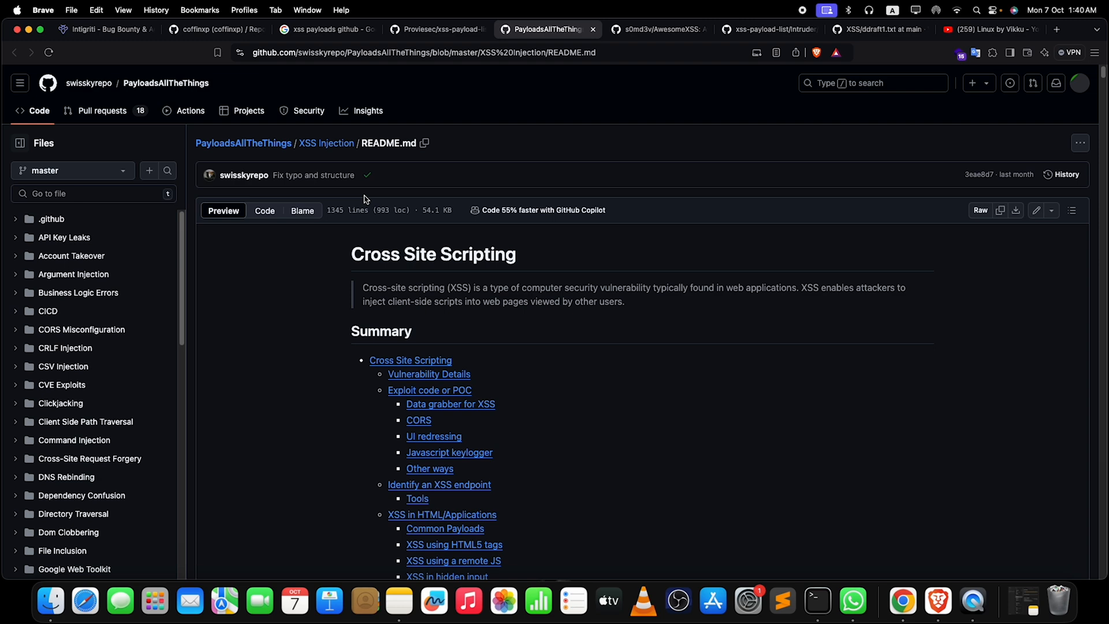
scroll(364, 199, down, 3)
scroll(373, 303, down, 5)
scroll(377, 362, up, 6)
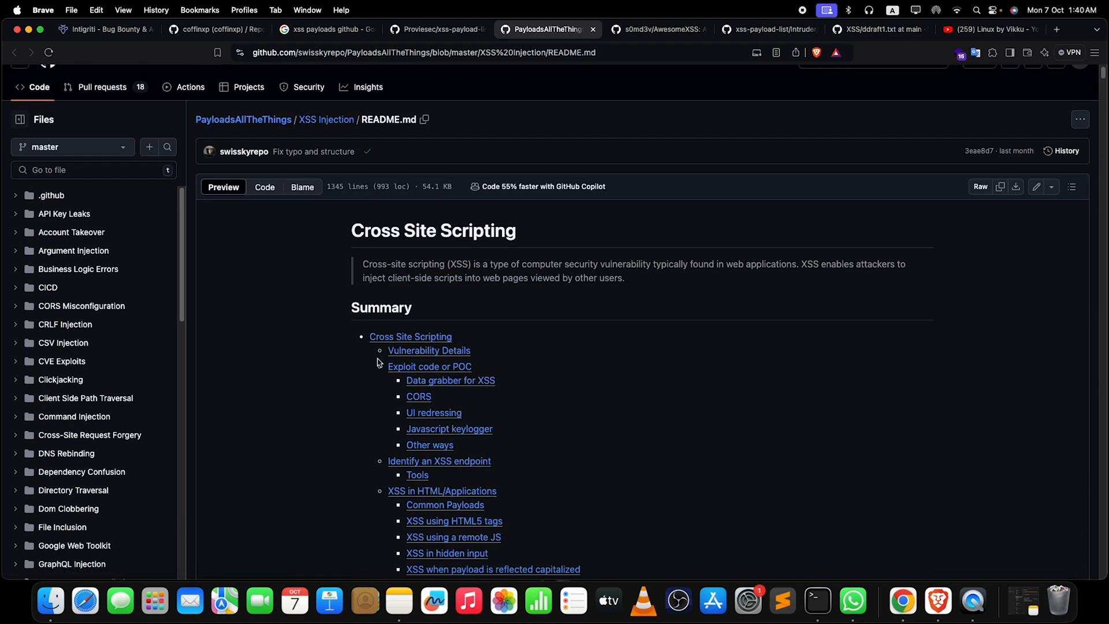
drag(377, 361, 720, 434)
scroll(720, 434, down, 5)
click(685, 448)
scroll(685, 448, down, 5)
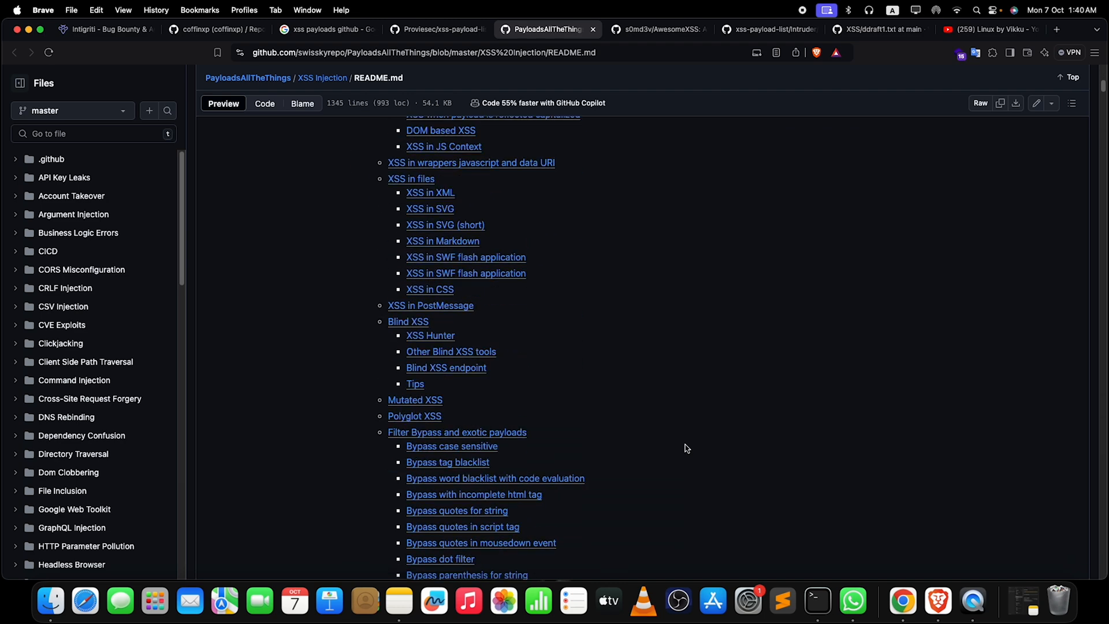
scroll(685, 448, down, 3)
scroll(513, 427, down, 3)
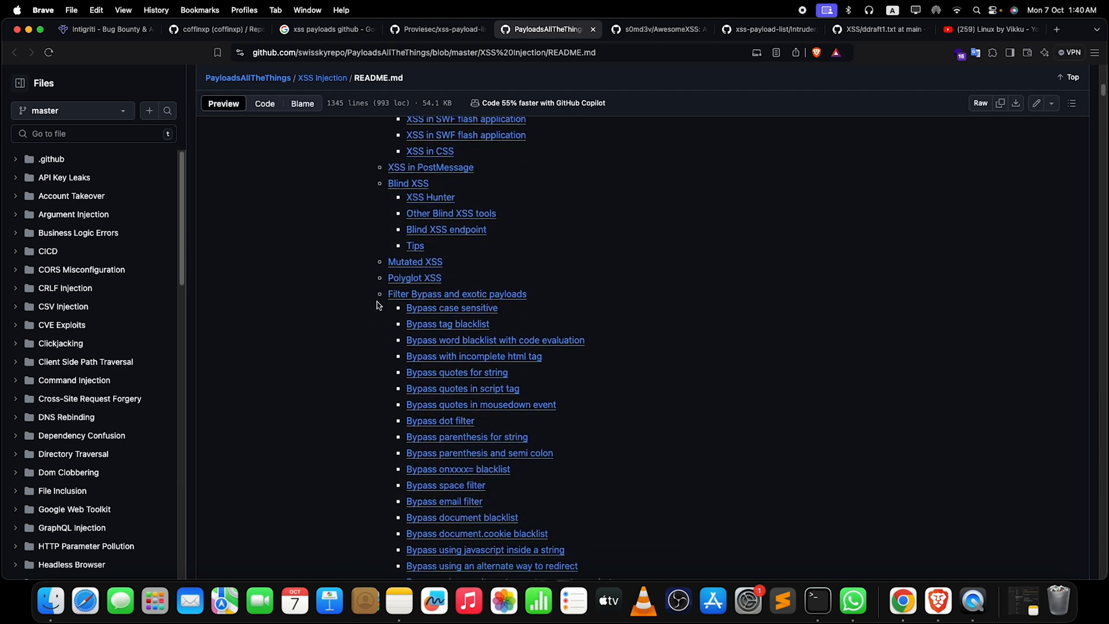
drag(382, 317, 765, 472)
scroll(765, 473, down, 5)
click(764, 490)
scroll(765, 489, down, 5)
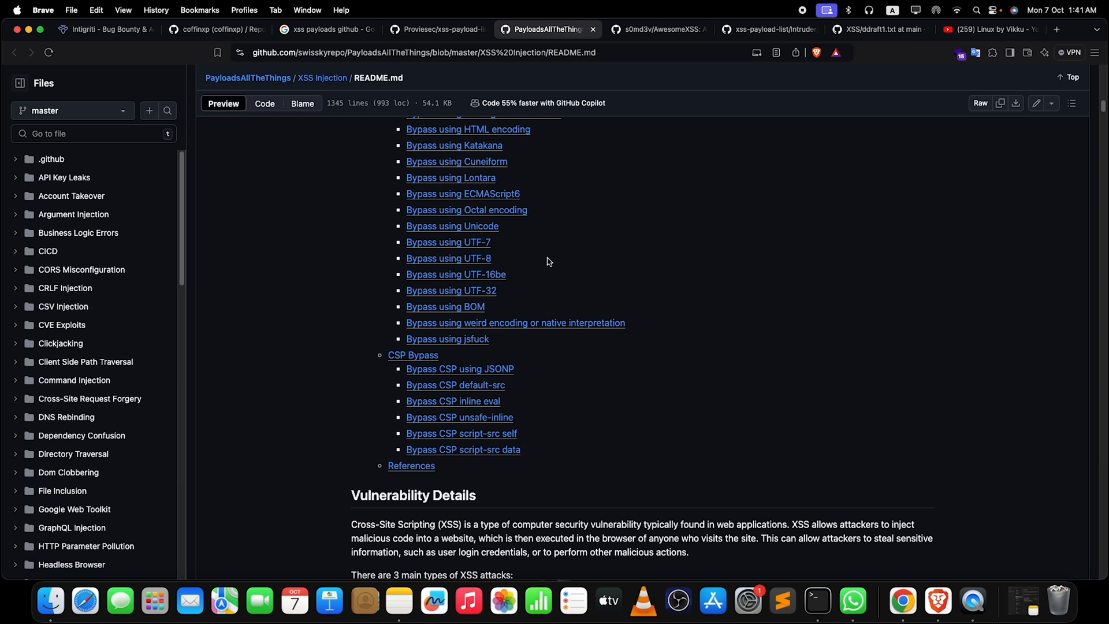
scroll(633, 348, down, 4)
scroll(633, 347, down, 4)
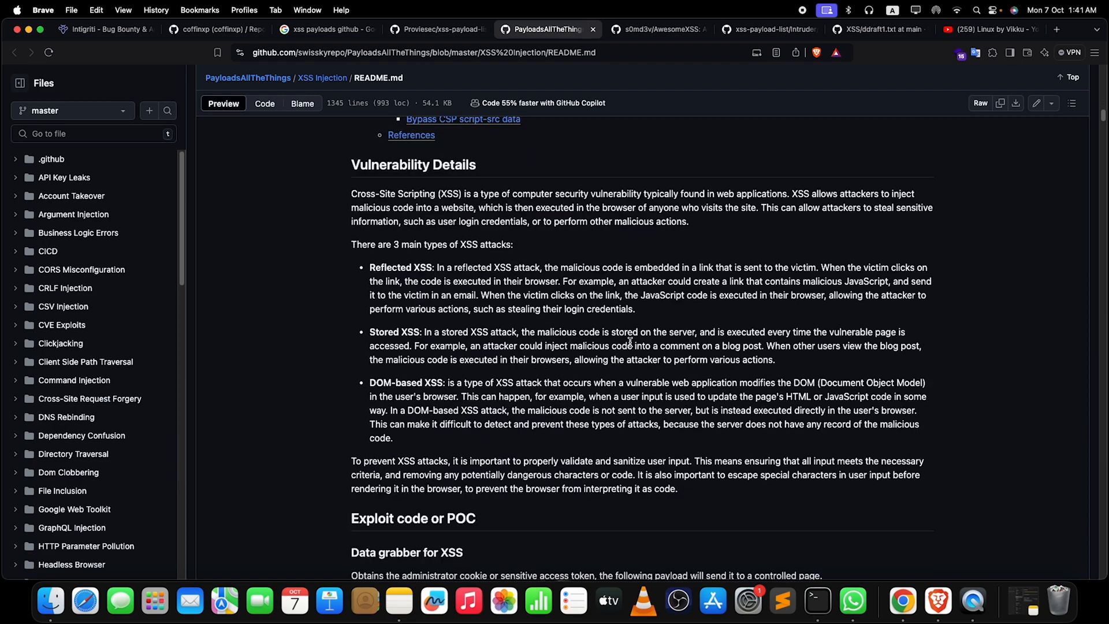
scroll(631, 345, down, 4)
scroll(630, 341, down, 8)
scroll(630, 345, up, 4)
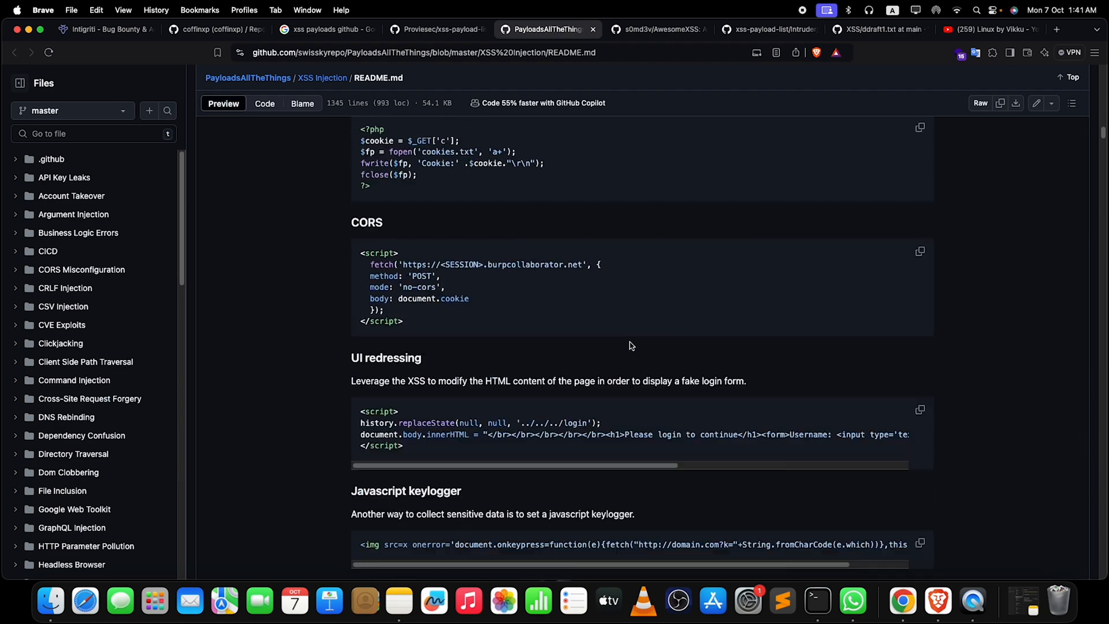
scroll(630, 345, up, 2)
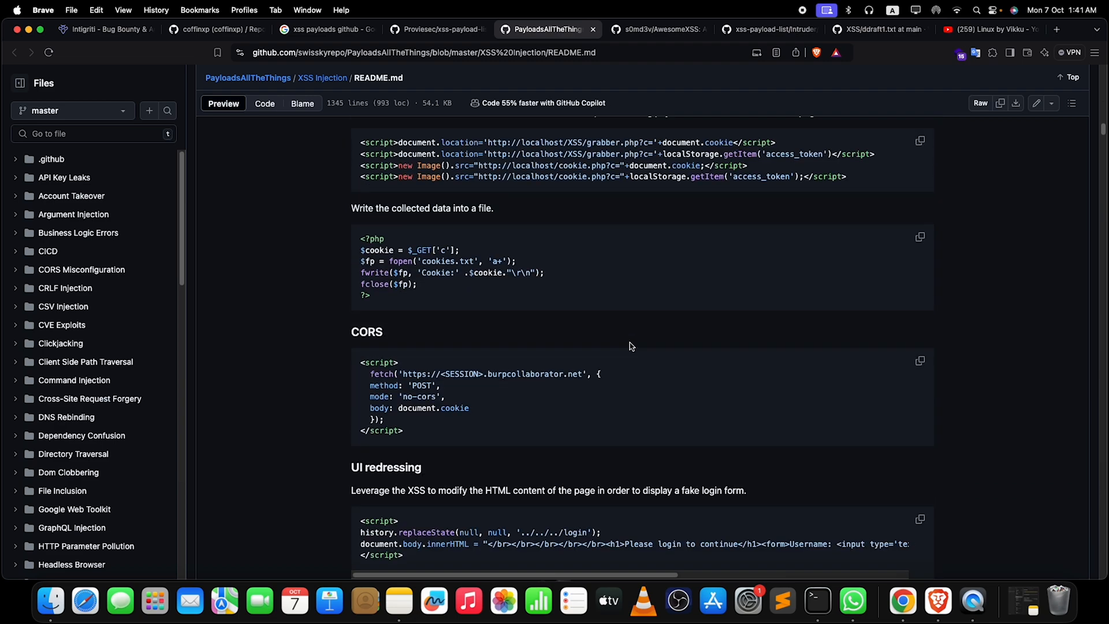
scroll(630, 346, down, 1)
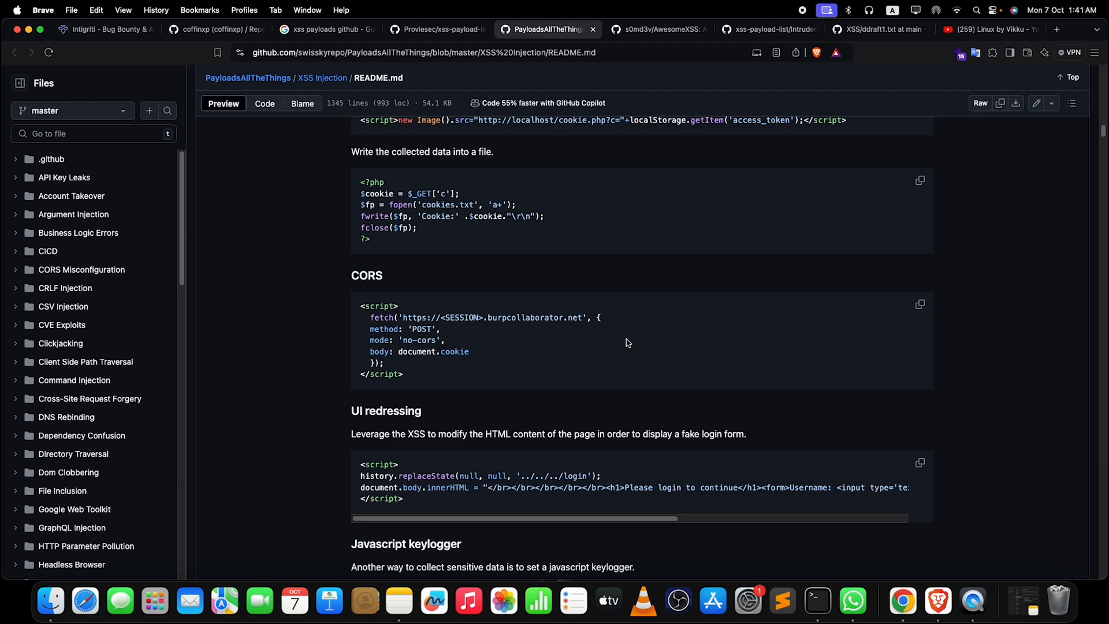
scroll(627, 342, down, 5)
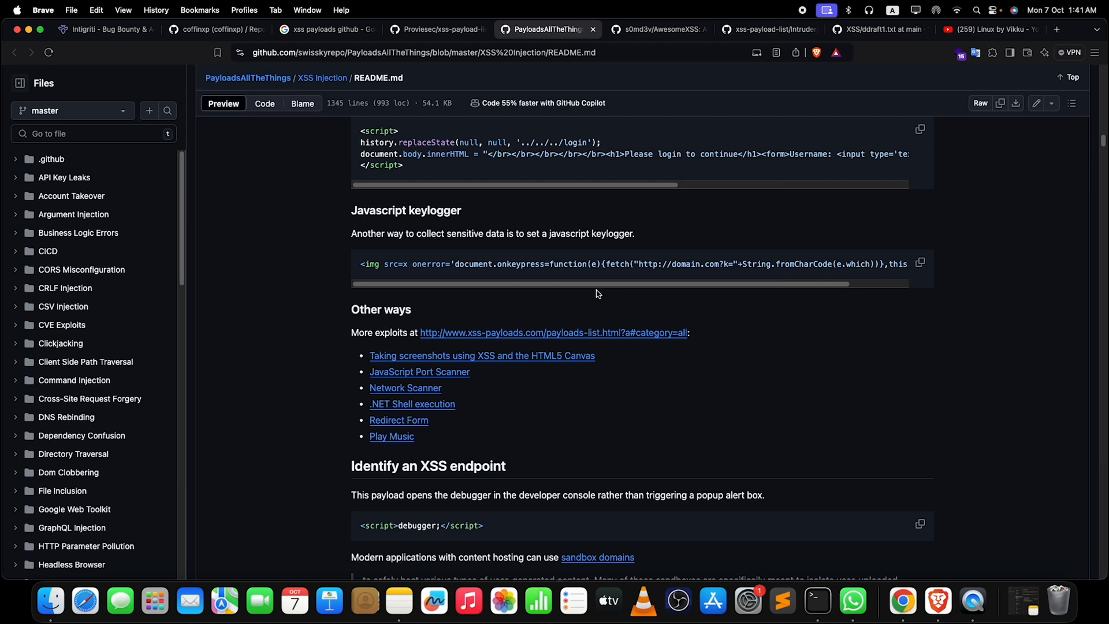
key(super+Left)
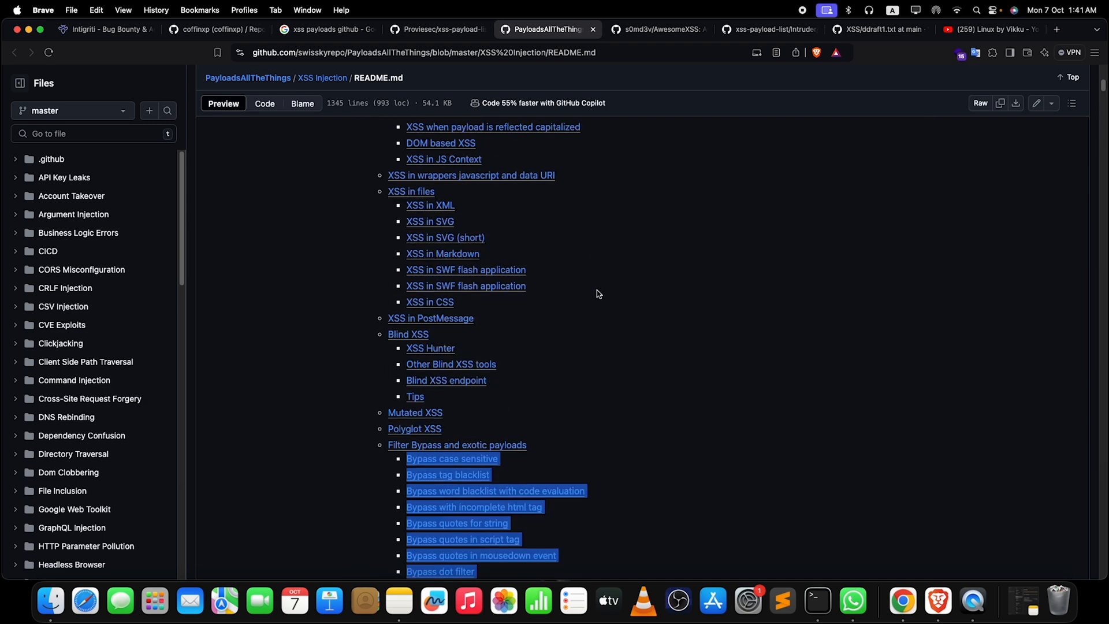
click(646, 332)
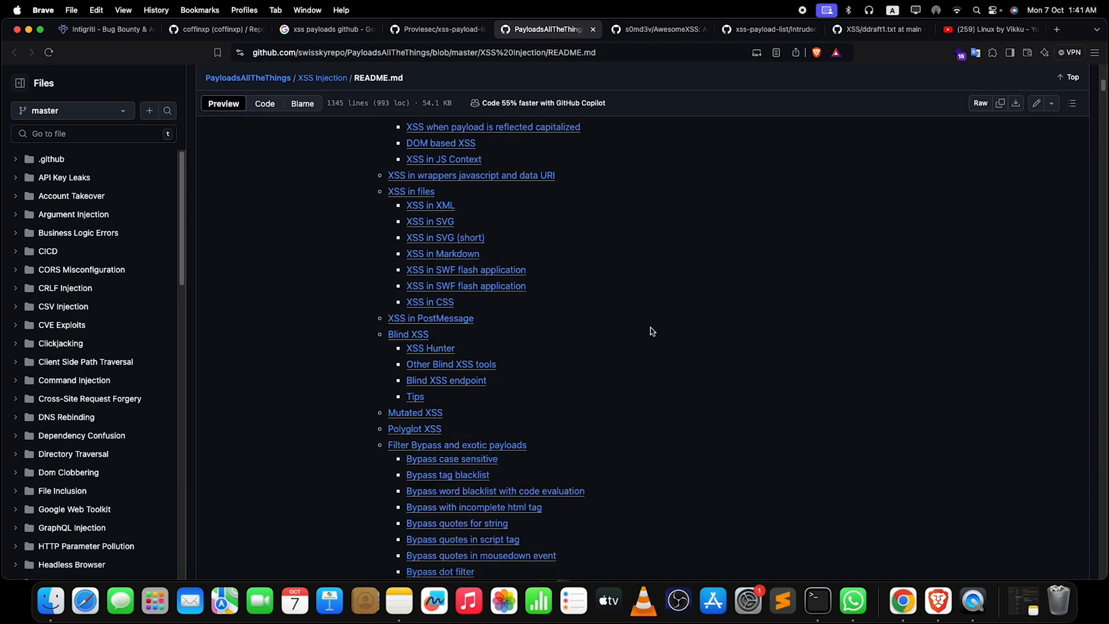
Browse the s0md3v AwesomeXSS README down to the Awesome Encoding table, highlighting the quotation mark description
click(659, 28)
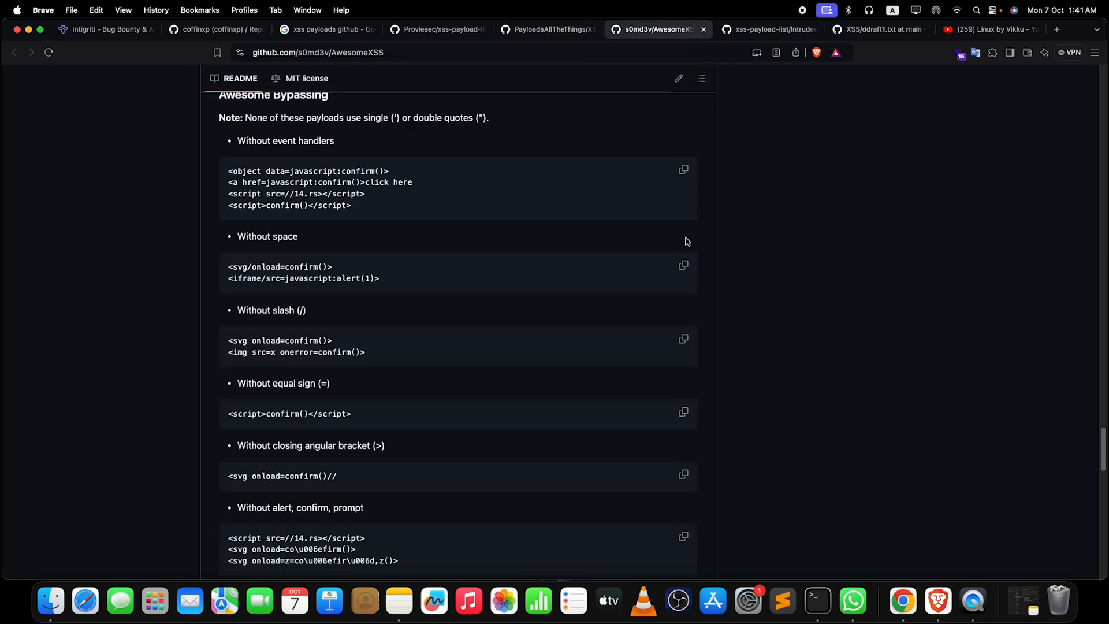
scroll(685, 241, up, 10)
scroll(685, 240, up, 10)
scroll(685, 240, up, 10)
scroll(684, 240, up, 10)
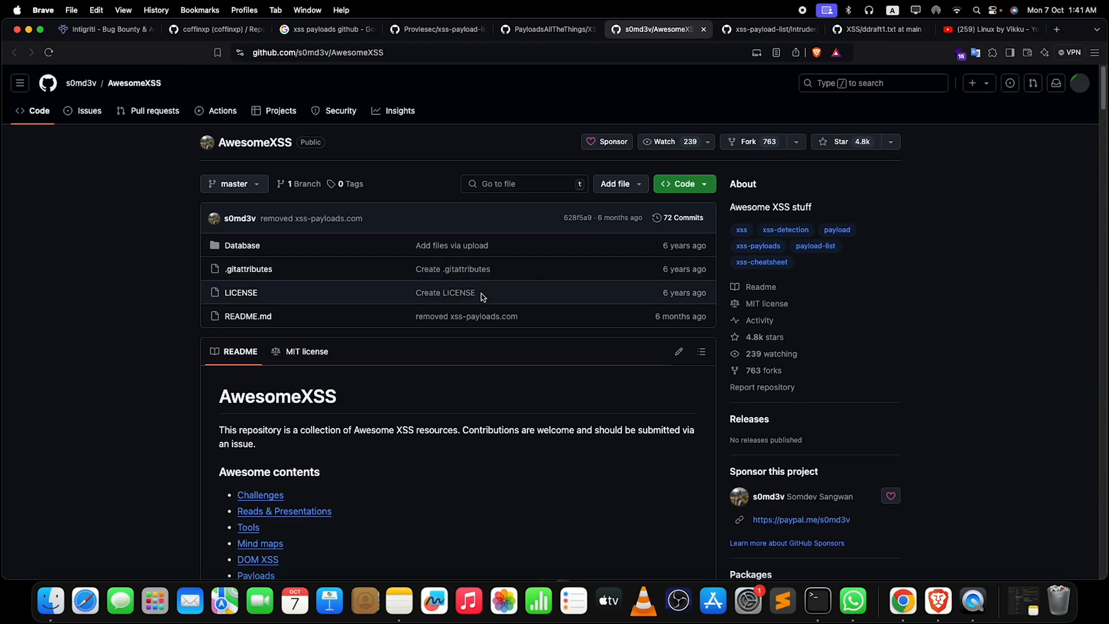
scroll(482, 297, down, 5)
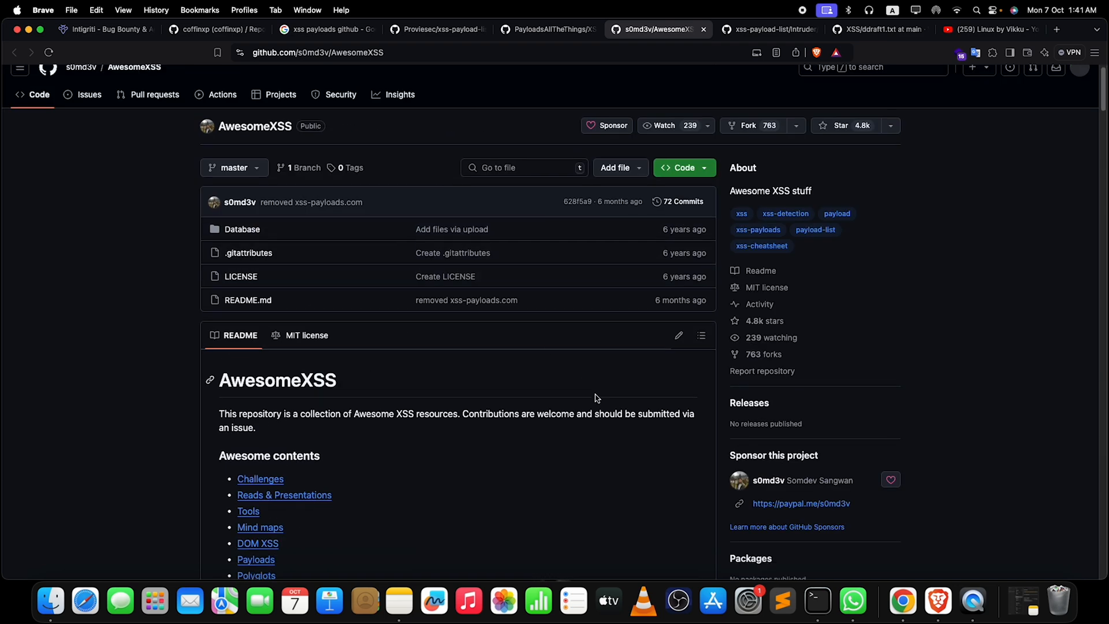
scroll(595, 397, down, 10)
scroll(595, 397, down, 8)
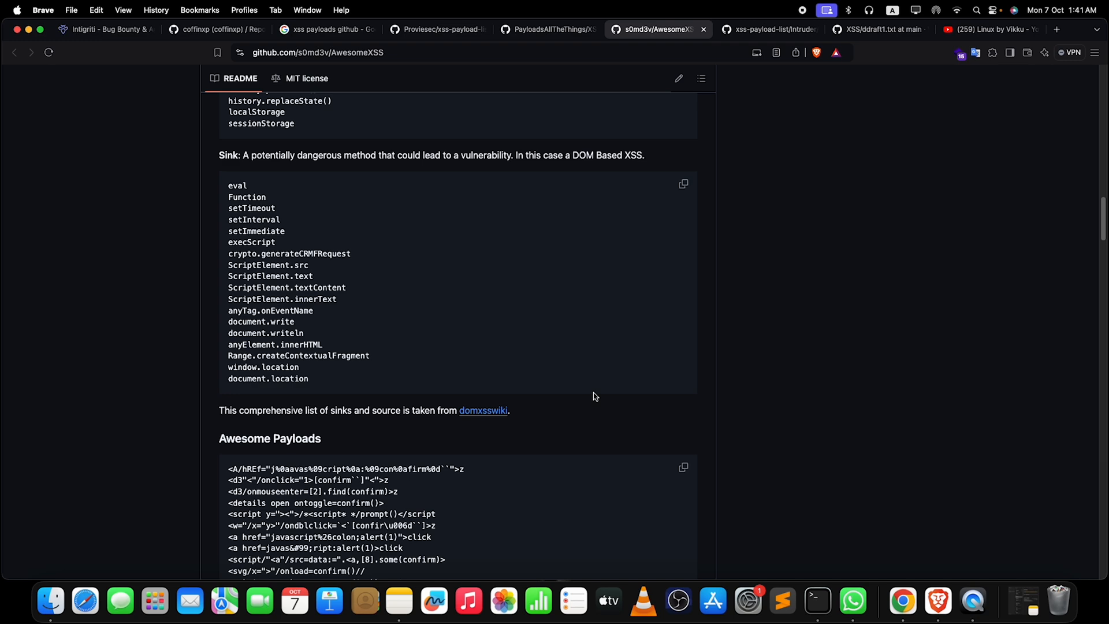
scroll(595, 397, down, 5)
scroll(460, 399, down, 8)
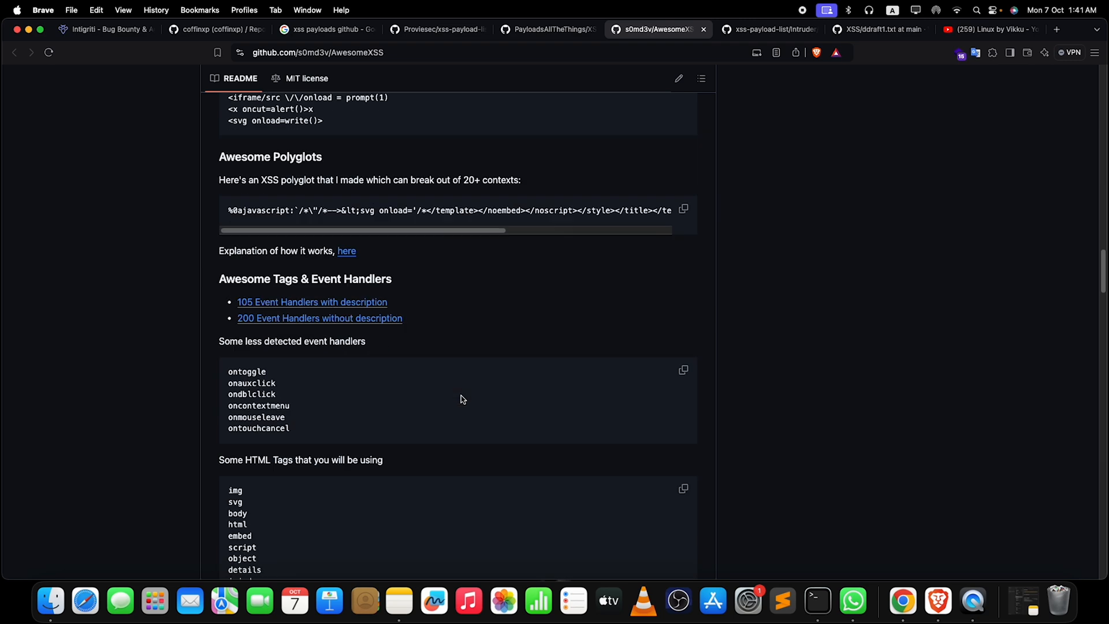
scroll(460, 399, down, 8)
scroll(460, 399, down, 8)
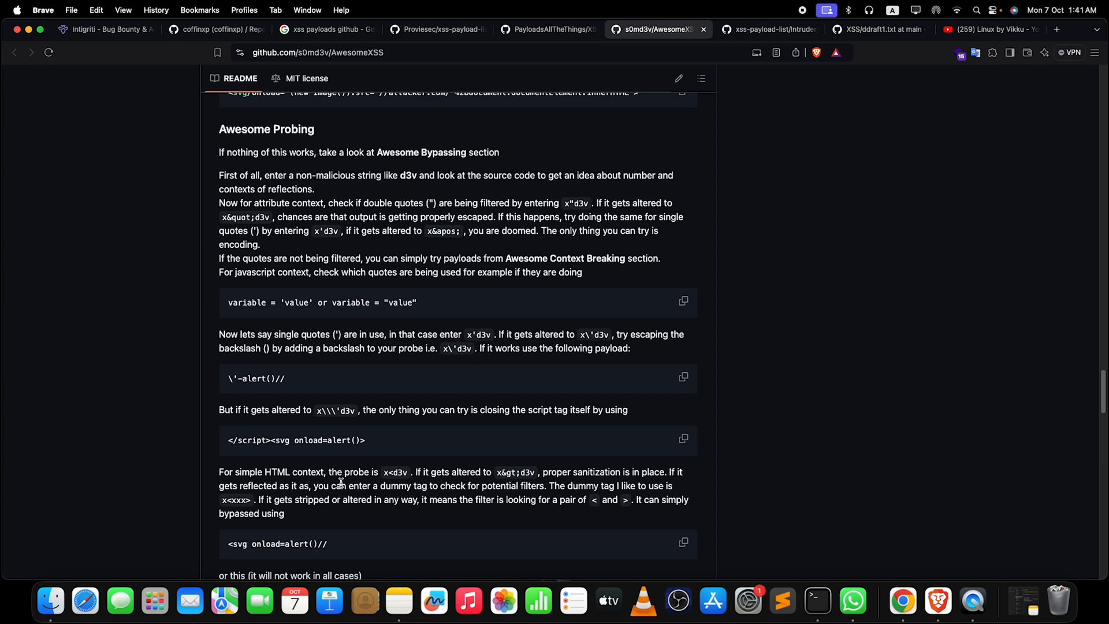
scroll(341, 484, down, 8)
scroll(342, 484, down, 4)
scroll(342, 484, down, 5)
scroll(342, 484, down, 2)
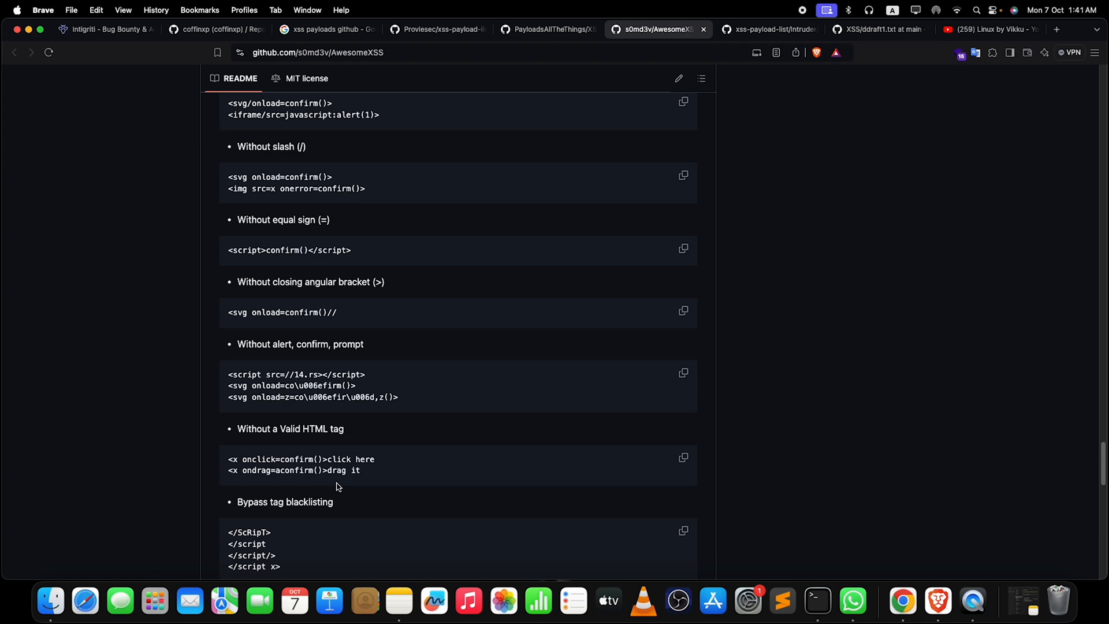
scroll(338, 487, down, 5)
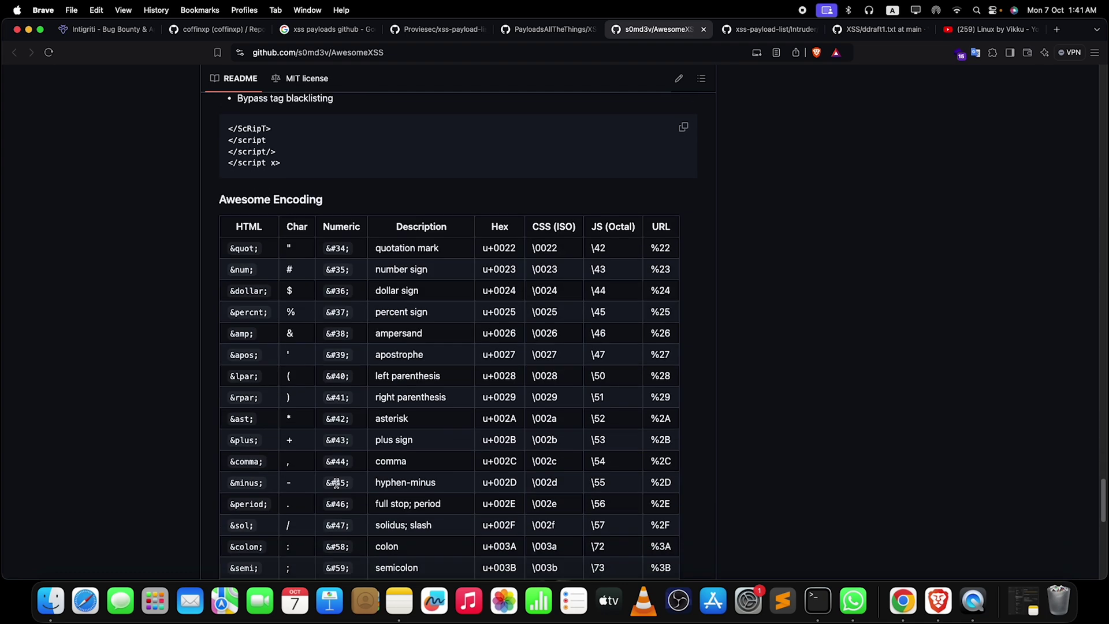
double_click(298, 195)
click(297, 194)
double_click(428, 248)
triple_click(422, 241)
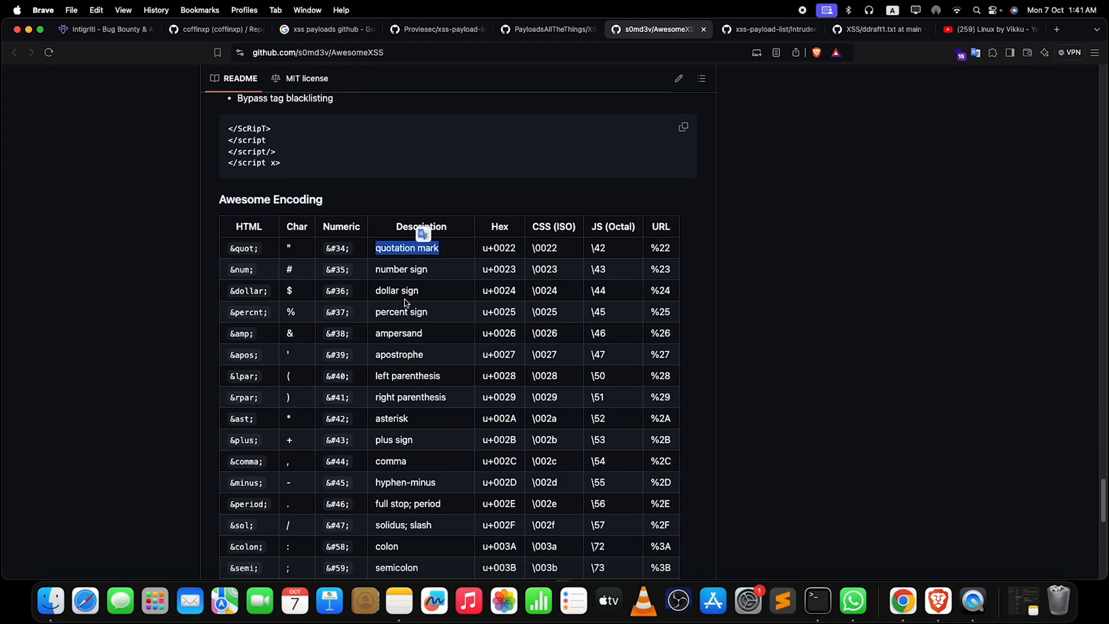
click(422, 330)
scroll(422, 329, down, 10)
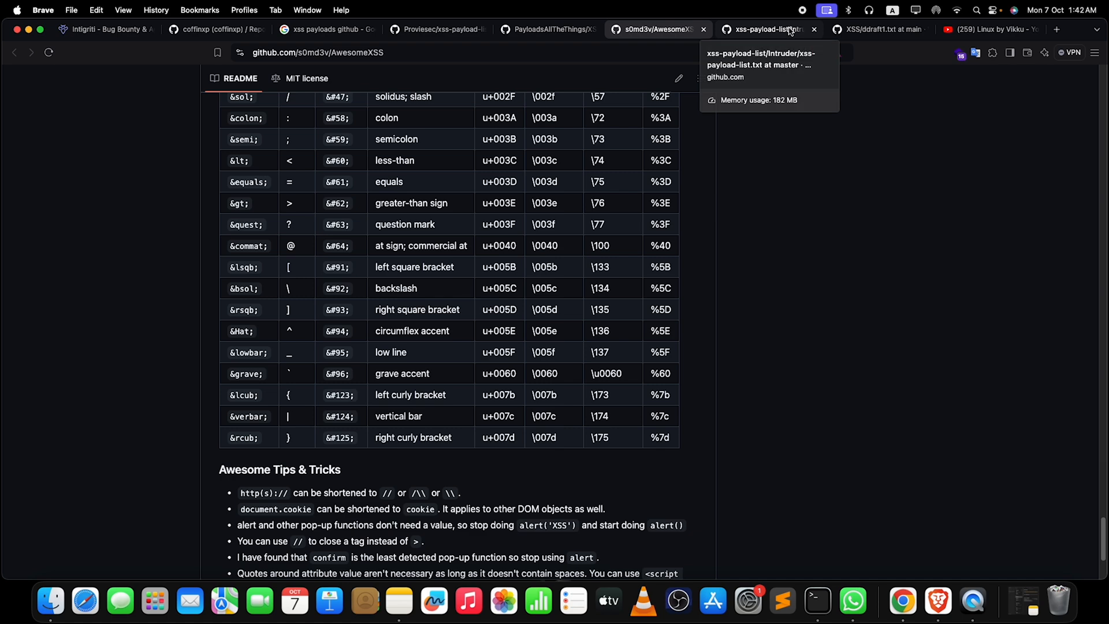
Browse the payloadbox Intruder/xss-payload-list.txt file down past line 4600
click(792, 28)
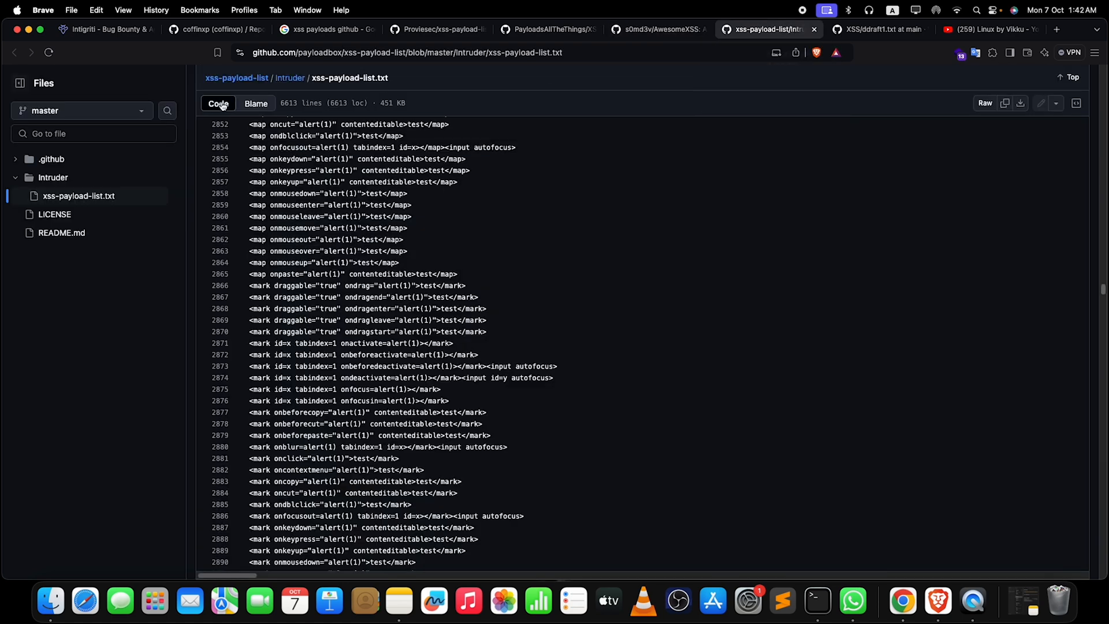
scroll(375, 251, down, 10)
scroll(375, 251, down, 10)
scroll(374, 251, down, 10)
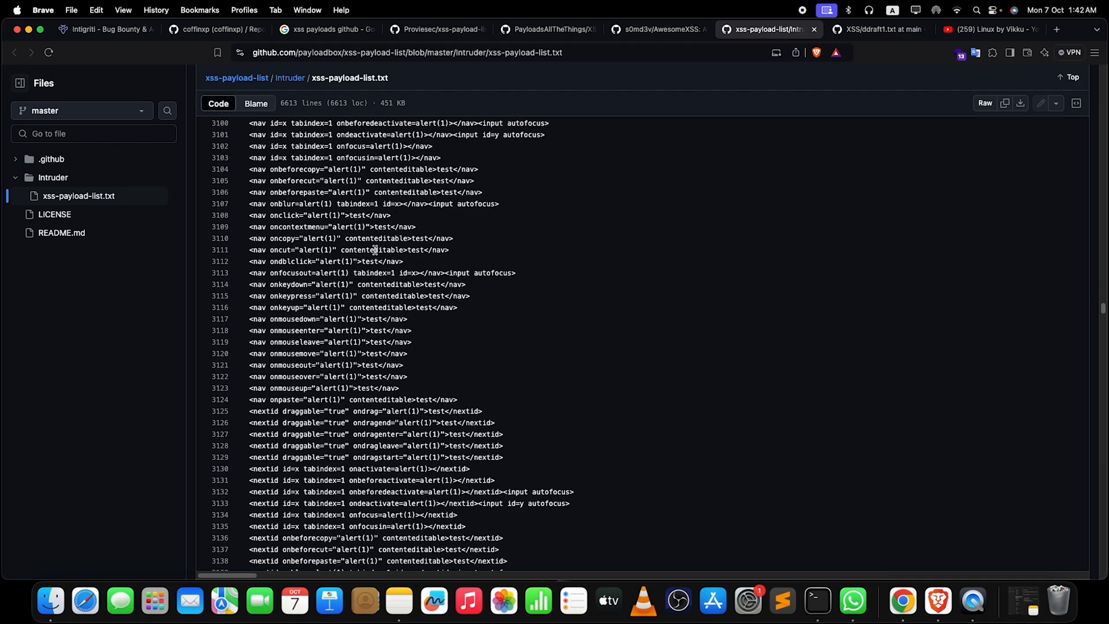
scroll(375, 251, down, 10)
scroll(375, 252, down, 10)
scroll(375, 252, down, 10)
scroll(375, 251, down, 10)
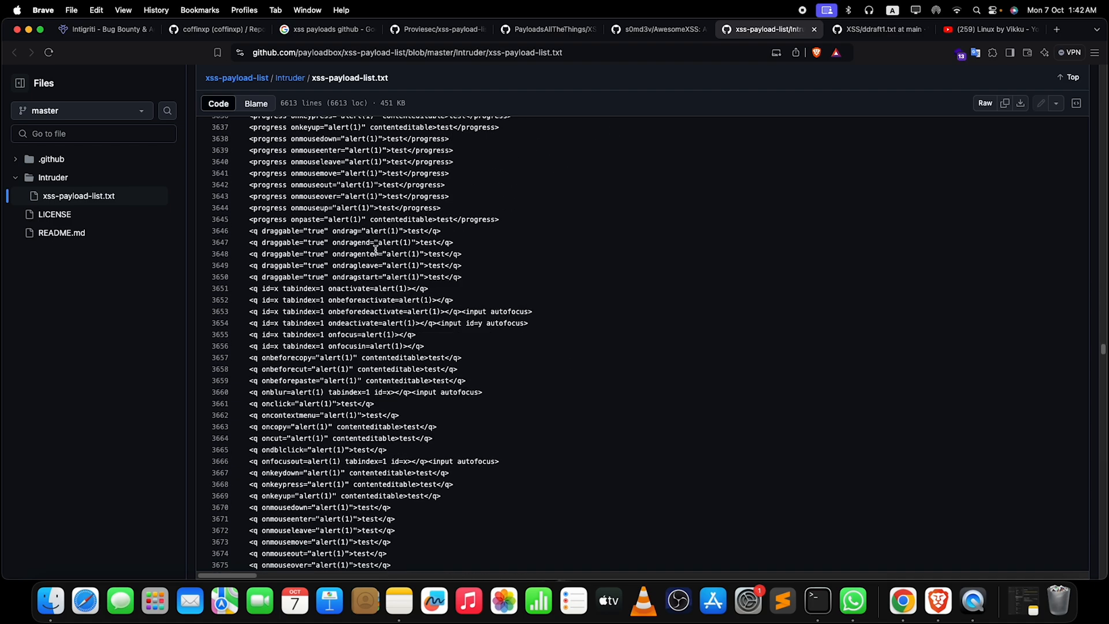
scroll(374, 252, down, 10)
scroll(375, 251, down, 5)
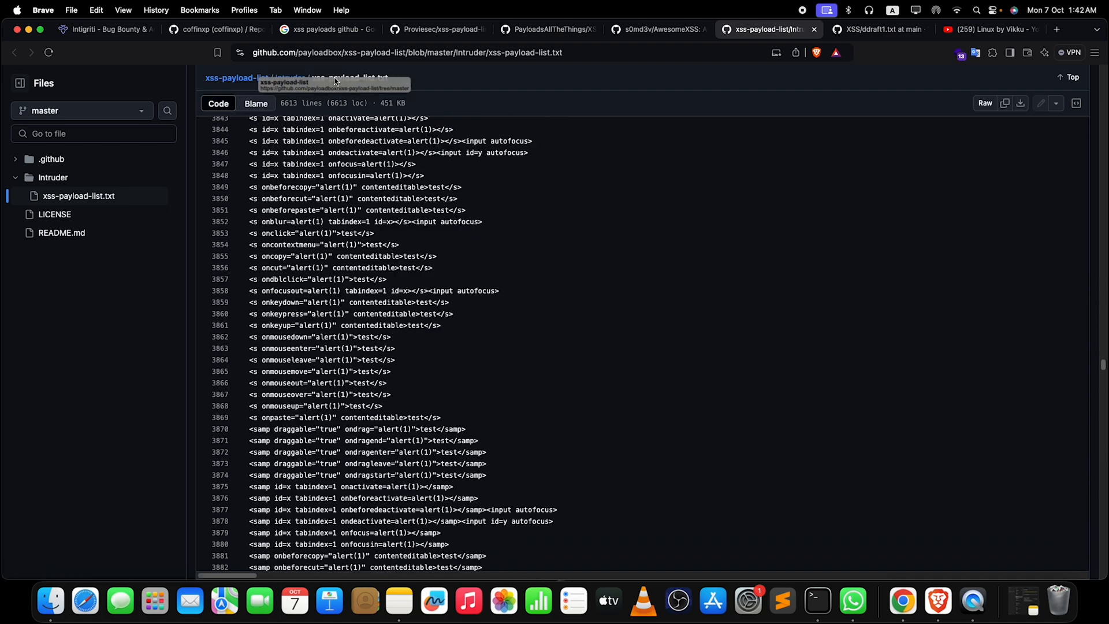
scroll(334, 286, down, 5)
scroll(336, 286, down, 10)
scroll(336, 287, down, 10)
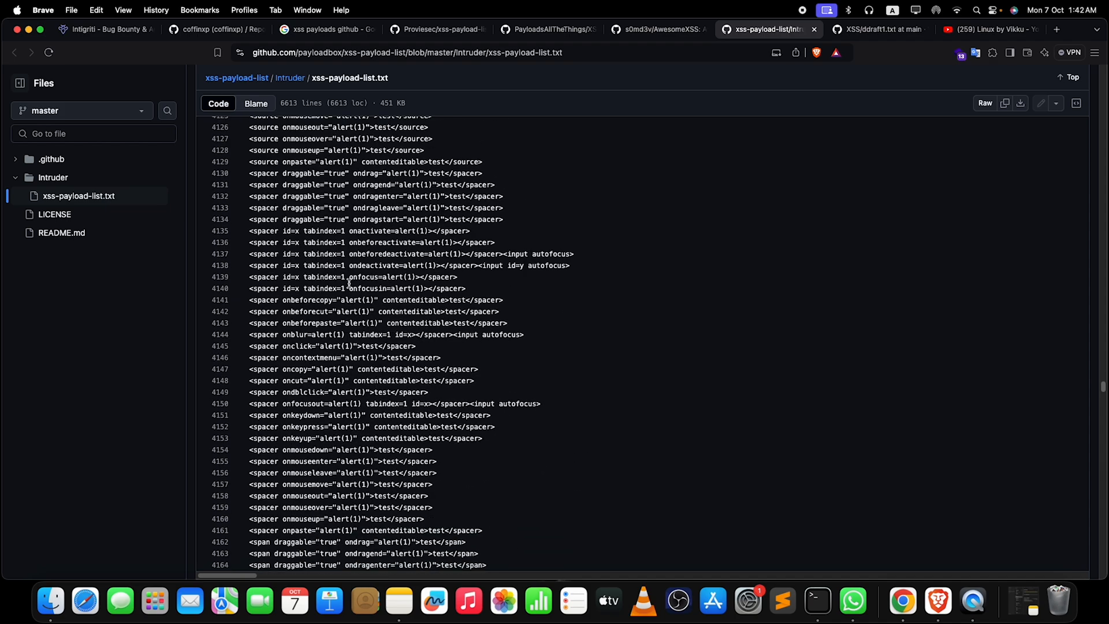
scroll(336, 286, down, 10)
scroll(336, 286, down, 10)
scroll(347, 278, down, 10)
scroll(347, 277, down, 10)
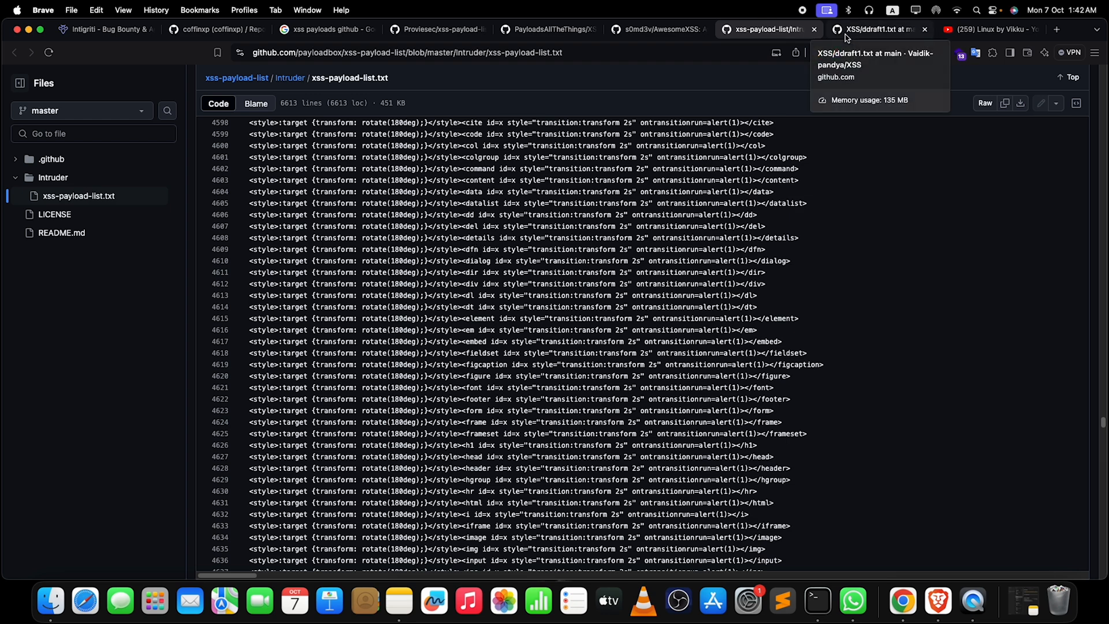
Scroll the XSS repository's ddraft1.txt to its final payload lines, then back to the top
click(871, 28)
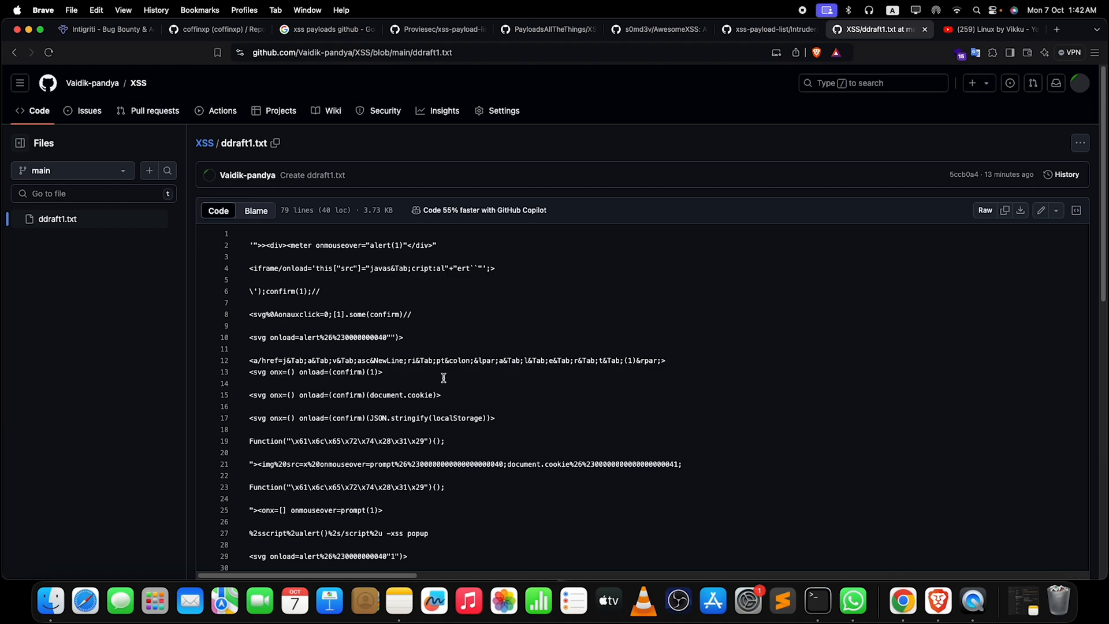
scroll(442, 379, down, 10)
scroll(520, 455, down, 3)
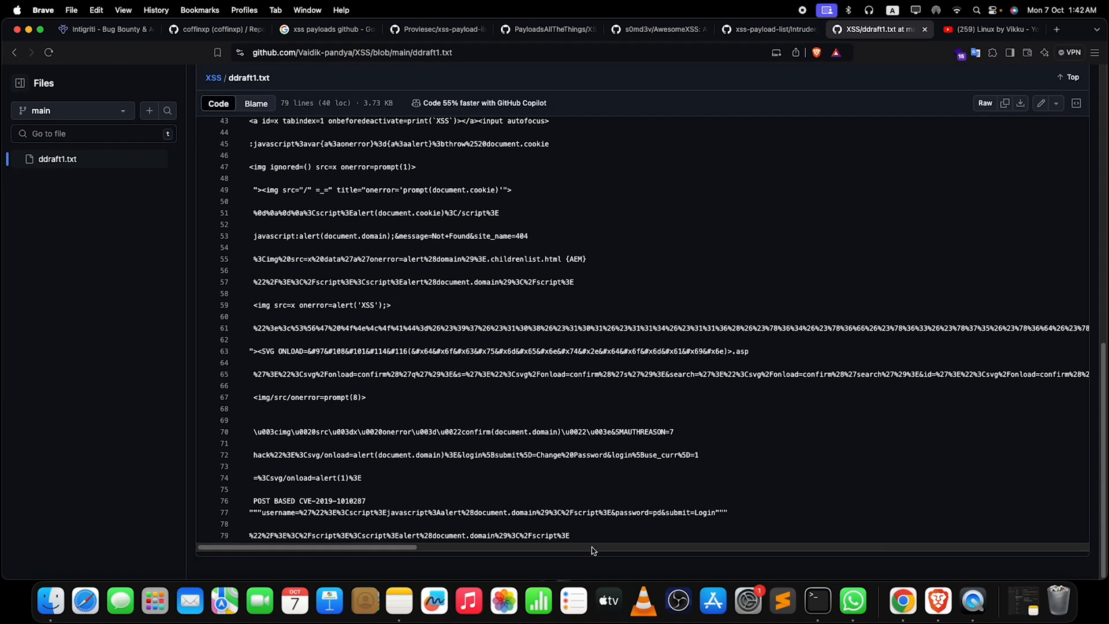
drag(608, 542, 543, 485)
scroll(543, 486, up, 1)
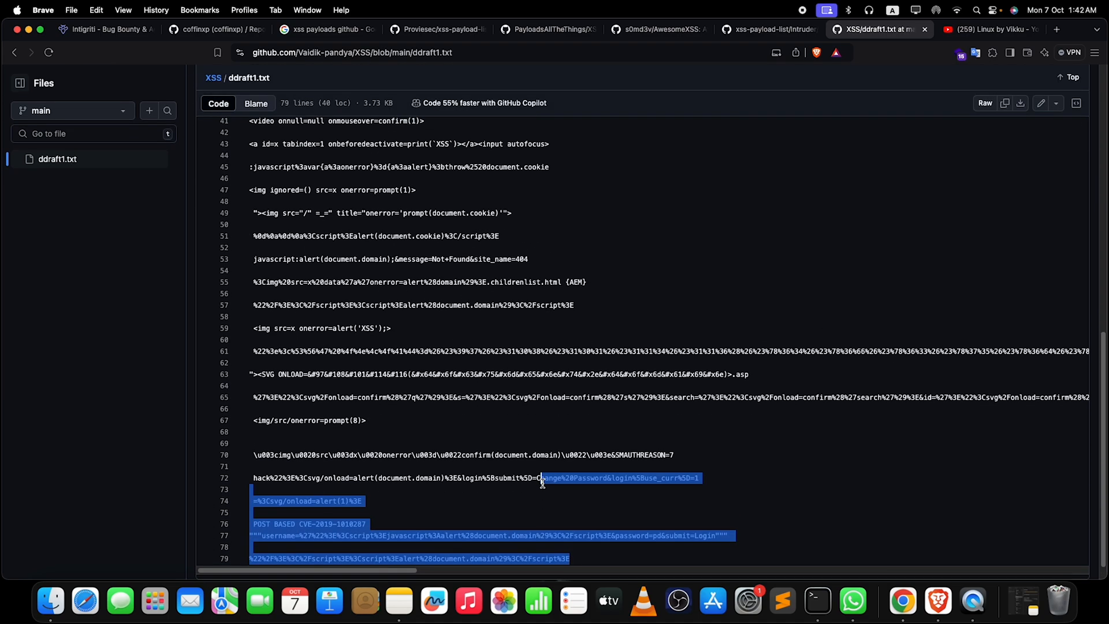
click(367, 420)
drag(354, 569, 355, 570)
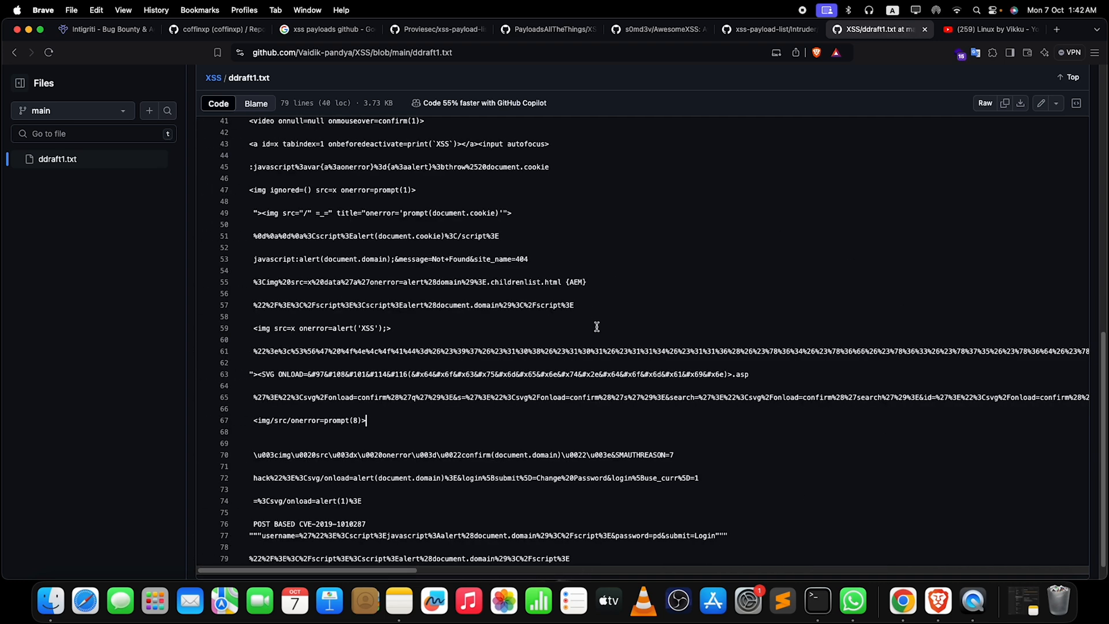
scroll(596, 331, up, 10)
scroll(575, 321, down, 10)
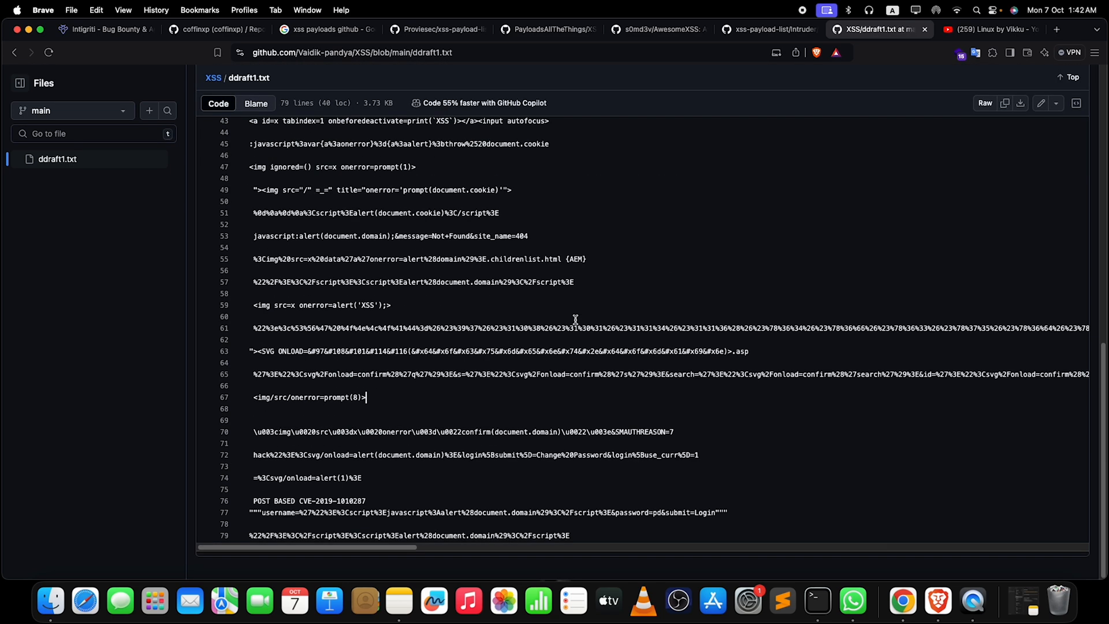
scroll(575, 321, up, 10)
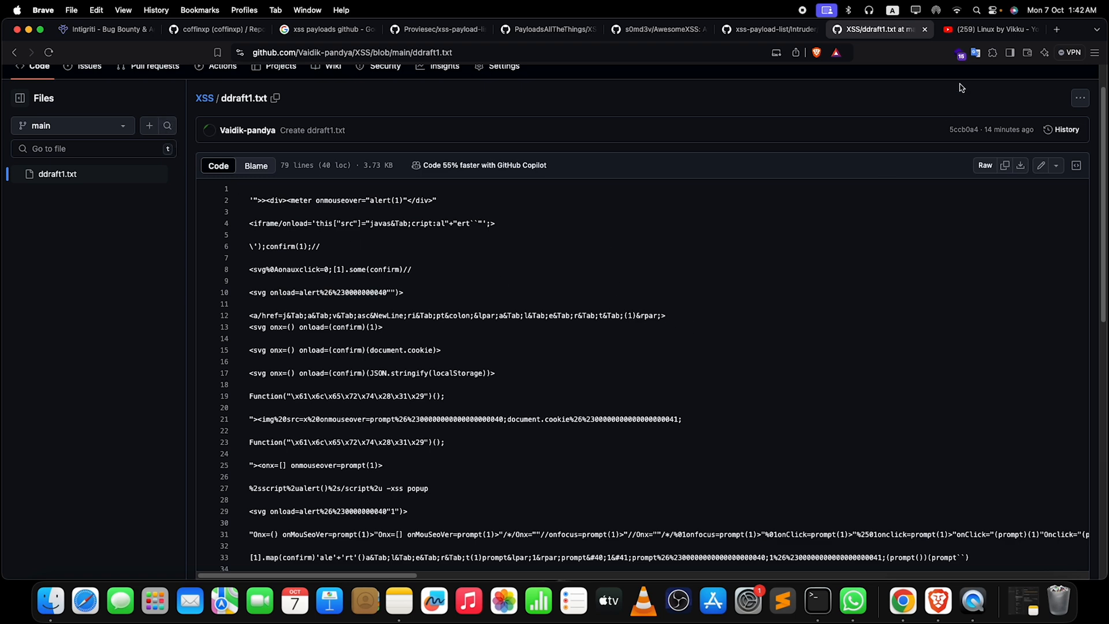
Browse the Linux by Vikku YouTube channel's Videos grid down to older uploads and back to the header
click(989, 29)
scroll(537, 510, down, 5)
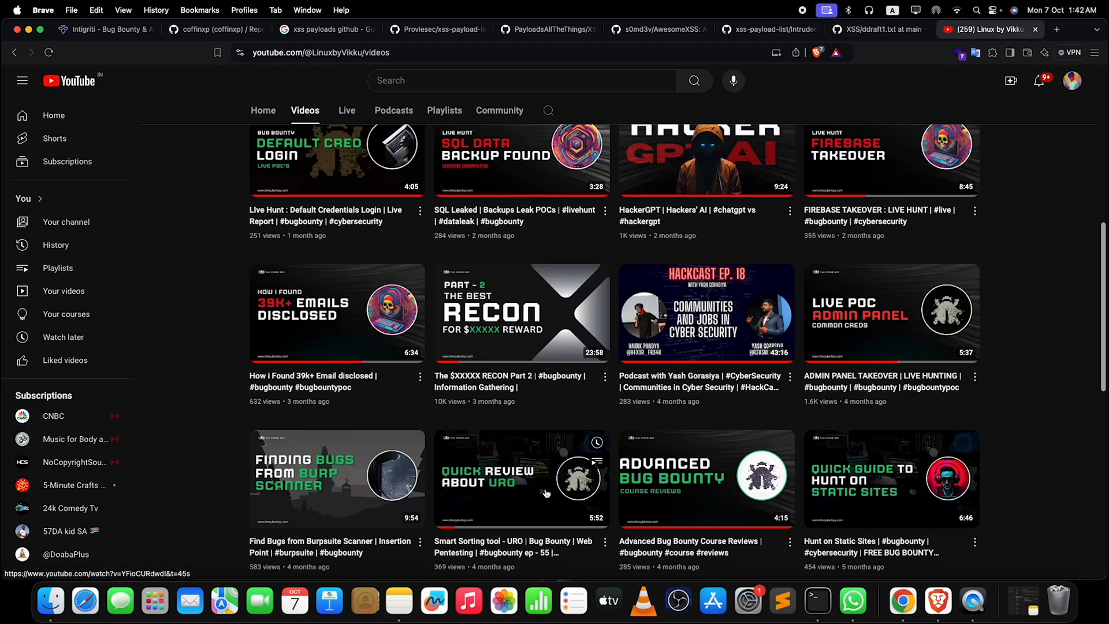
scroll(581, 472, down, 5)
scroll(582, 473, down, 5)
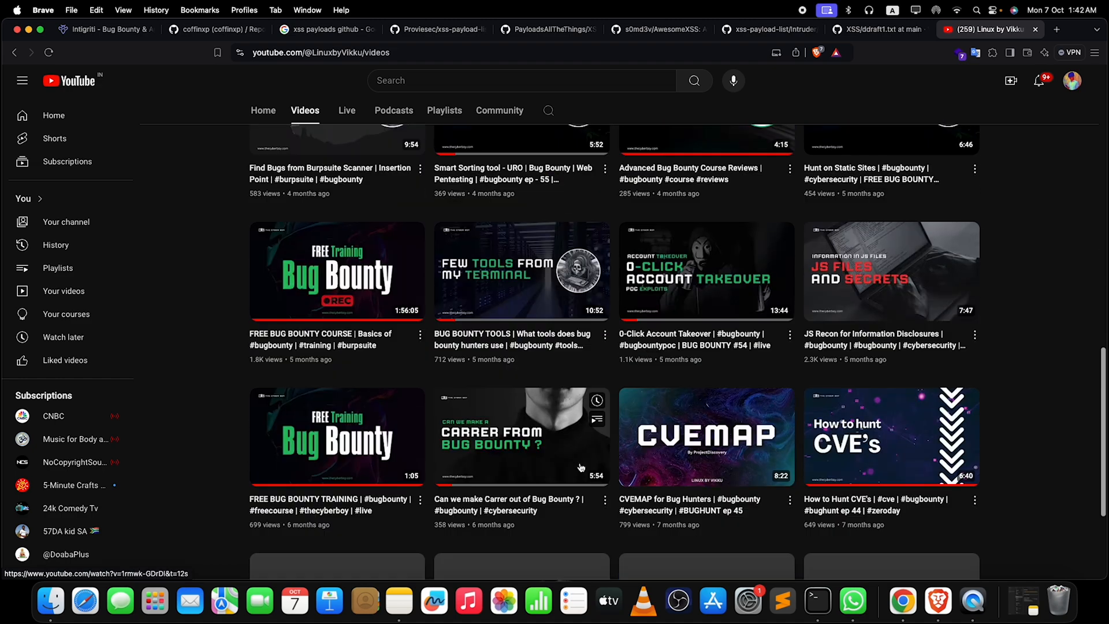
scroll(581, 473, down, 5)
scroll(572, 468, down, 5)
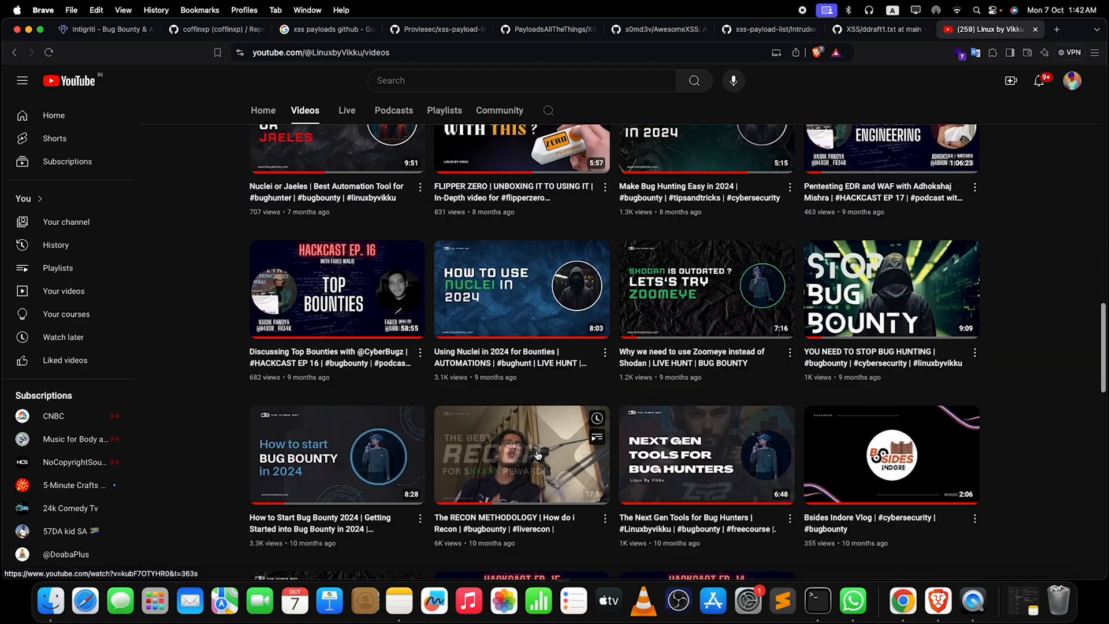
scroll(566, 459, down, 10)
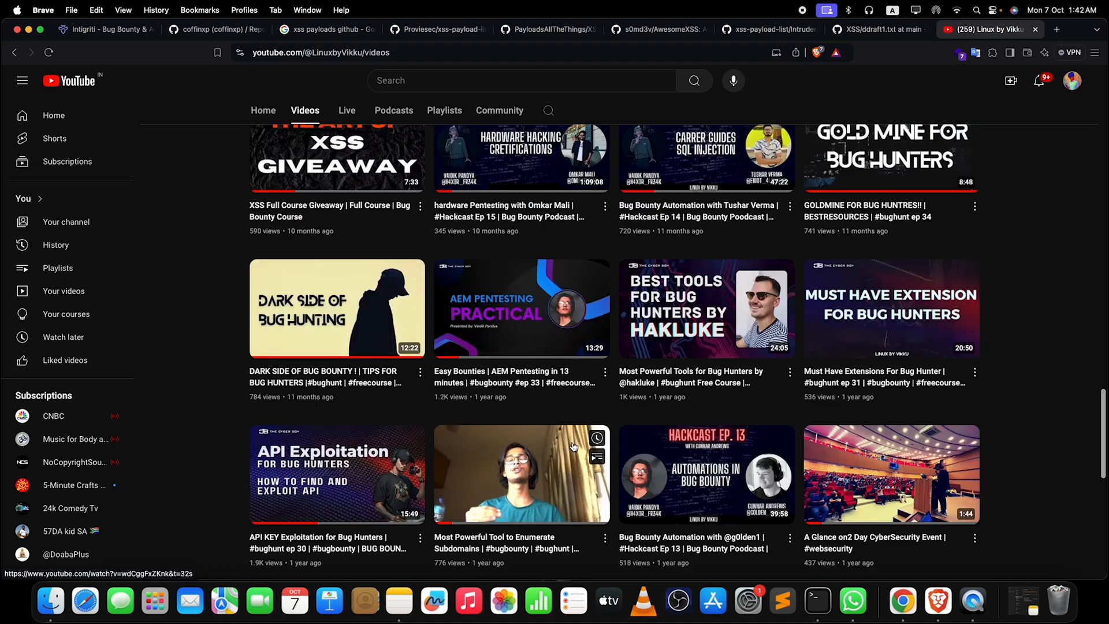
scroll(574, 446, down, 5)
scroll(574, 446, down, 5)
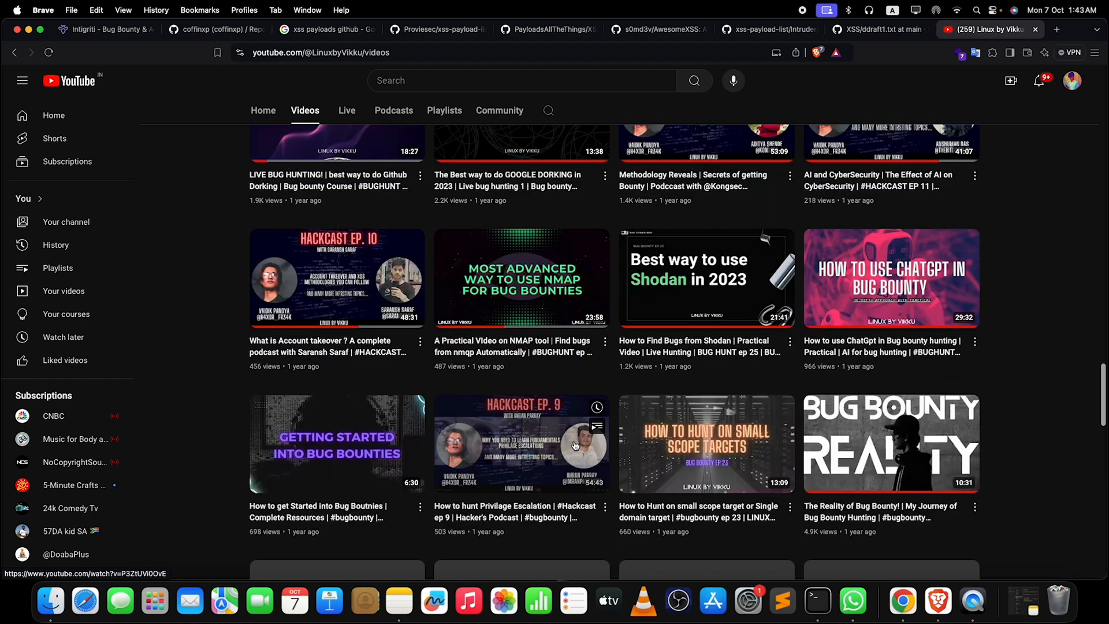
scroll(574, 446, down, 5)
scroll(574, 447, down, 5)
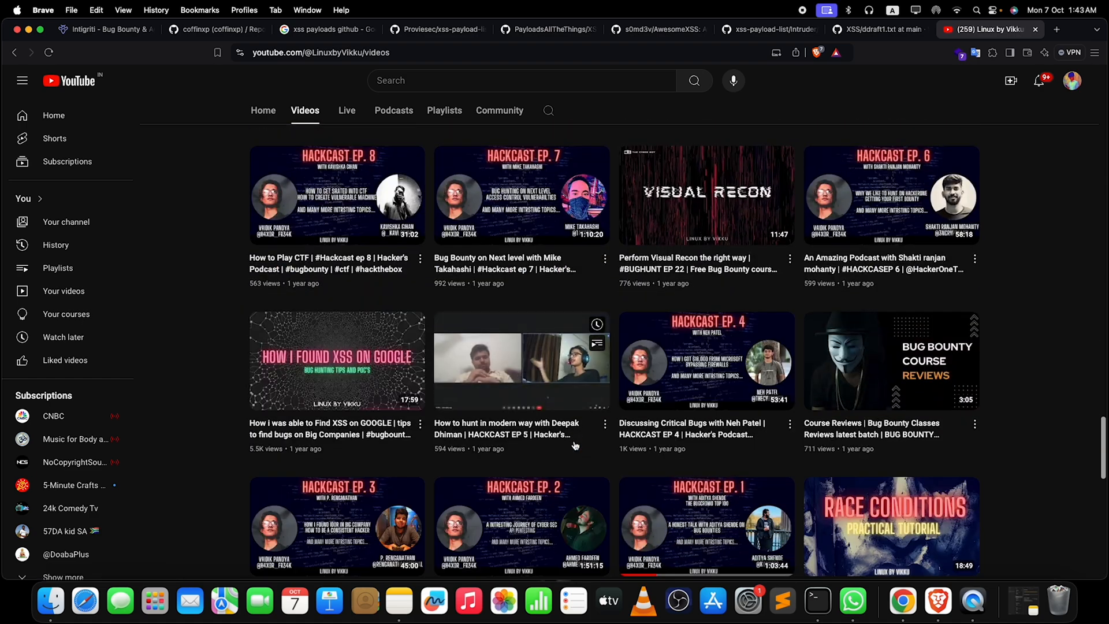
scroll(574, 446, down, 1)
scroll(575, 447, down, 3)
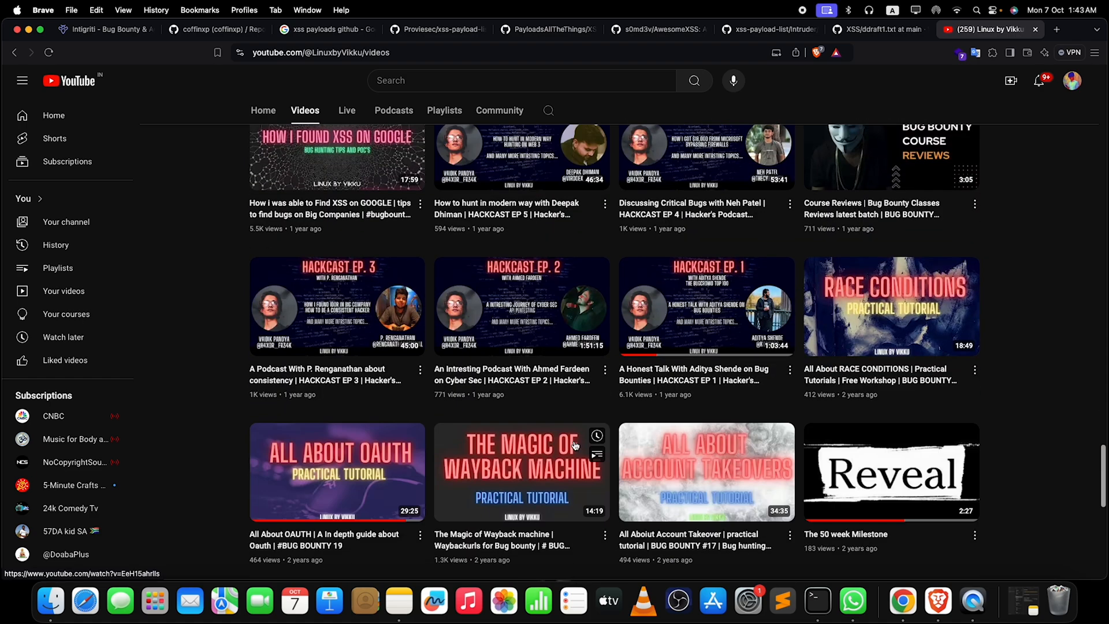
scroll(574, 447, up, 10)
scroll(574, 446, up, 10)
scroll(576, 444, up, 10)
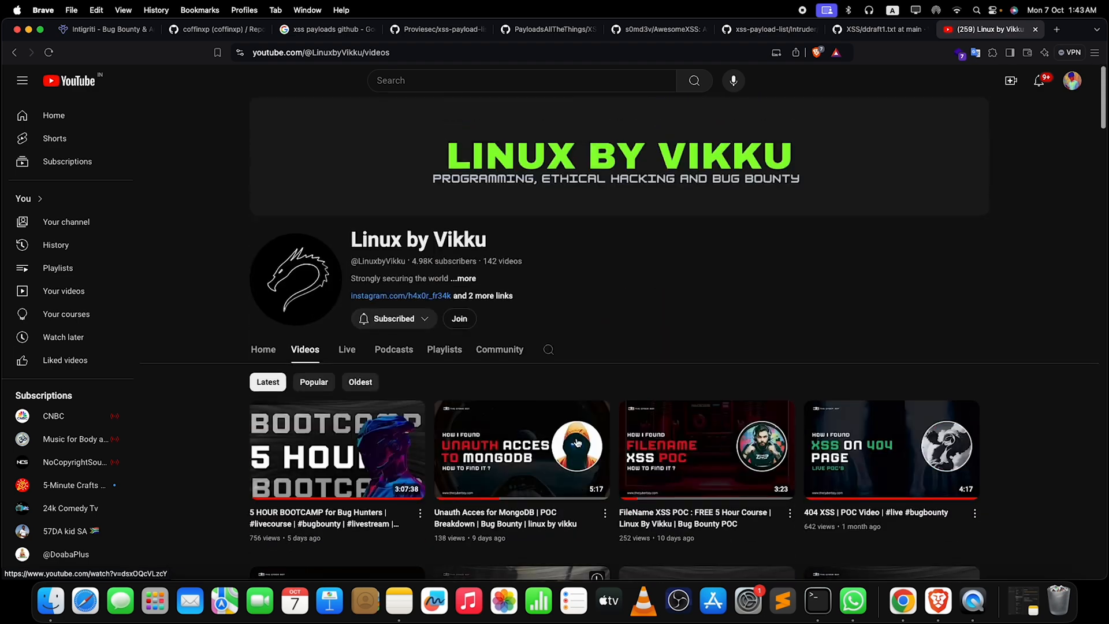